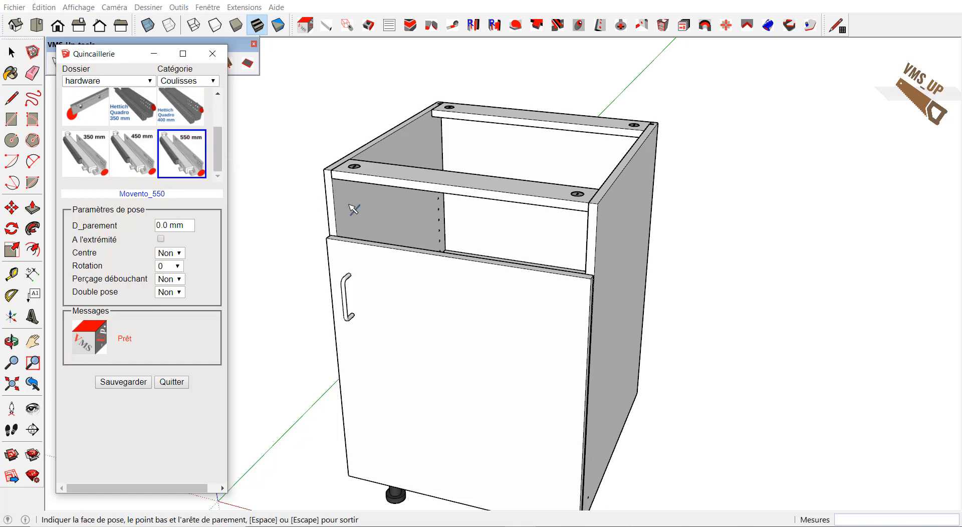
# Place a Movento_550 slide on the inner face of the cabinet's first side panel at a height of 690 mm.
pyautogui.moveTo(353, 205); pyautogui.dragTo(320, 202, button='middle')
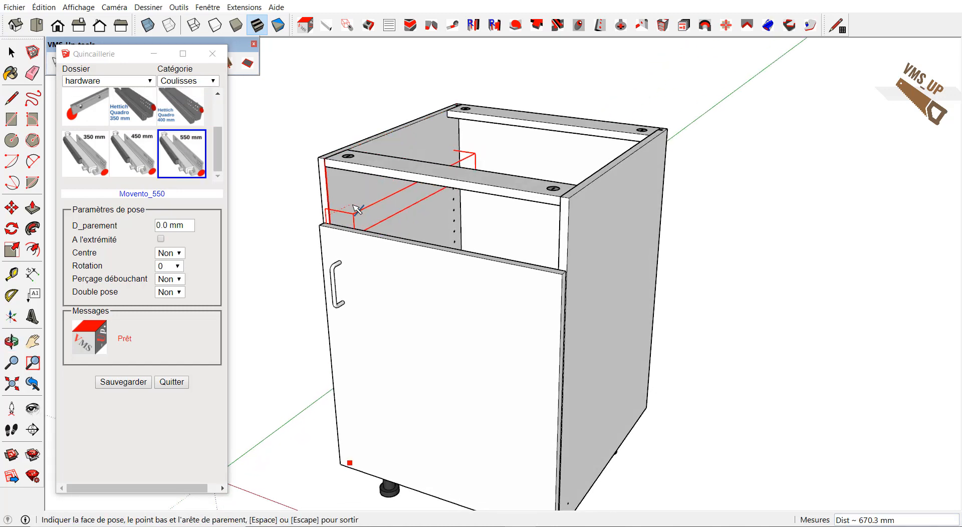
pyautogui.write('690')
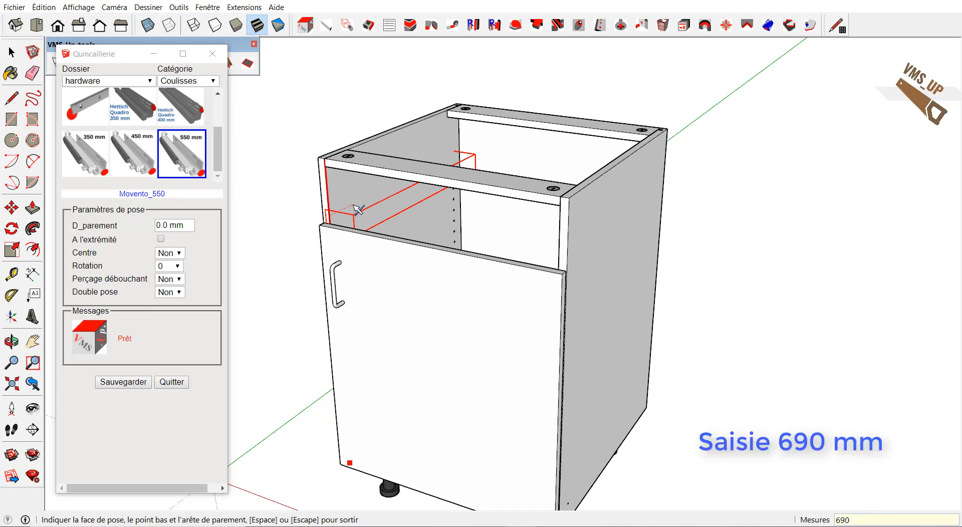
pyautogui.press('Return')
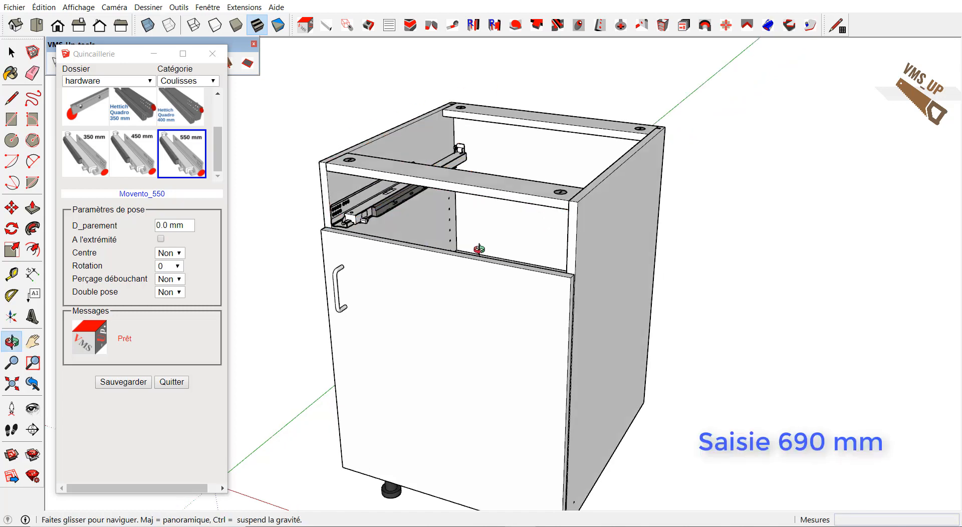
# Place a matching Movento_550 slide on the inner face of the opposite side panel at the same height, then exit the hardware tool.
pyautogui.moveTo(357, 210); pyautogui.dragTo(686, 205, button='middle')
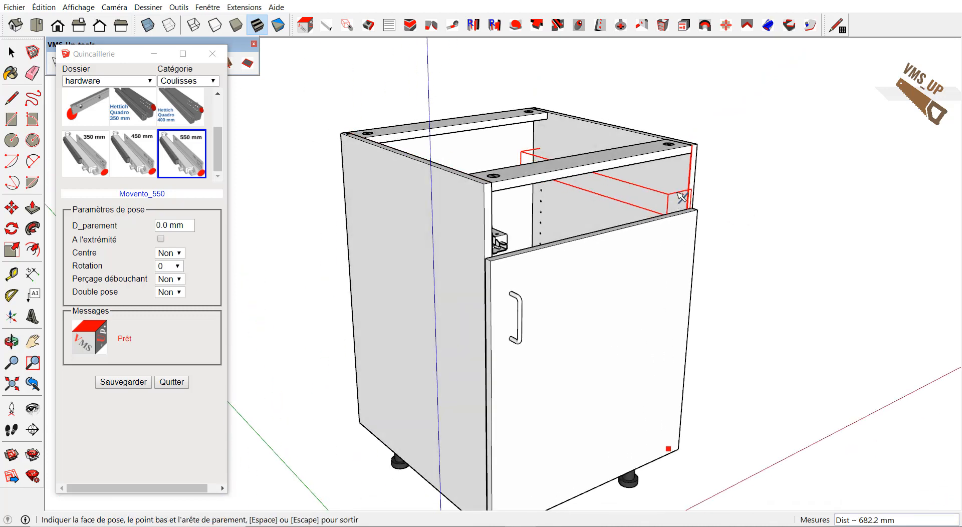
pyautogui.press('alt')
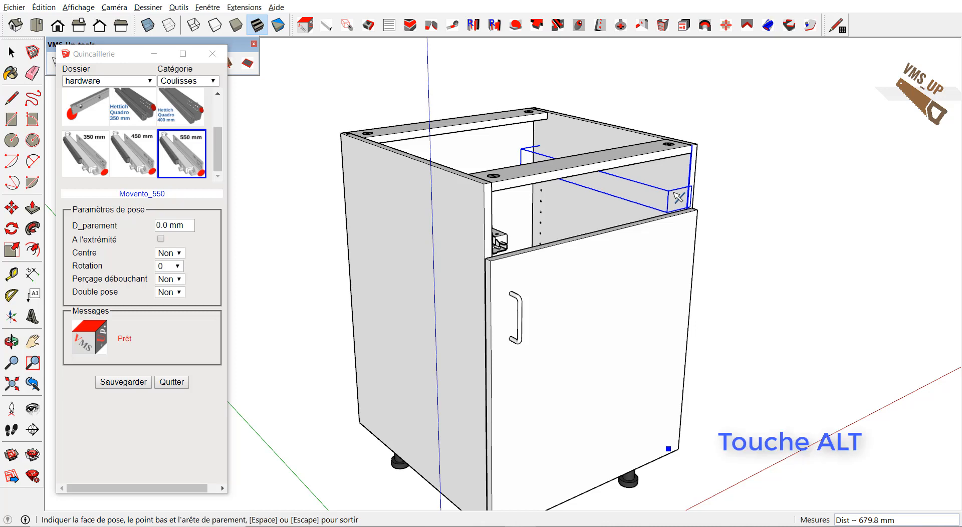
pyautogui.click(679, 197)
pyautogui.moveTo(679, 197); pyautogui.dragTo(873, 329, button='middle')
pyautogui.moveTo(627, 208); pyautogui.dragTo(378, 129, button='middle')
pyautogui.press('Escape')
pyautogui.moveTo(223, 275); pyautogui.dragTo(193, 260, button='middle')
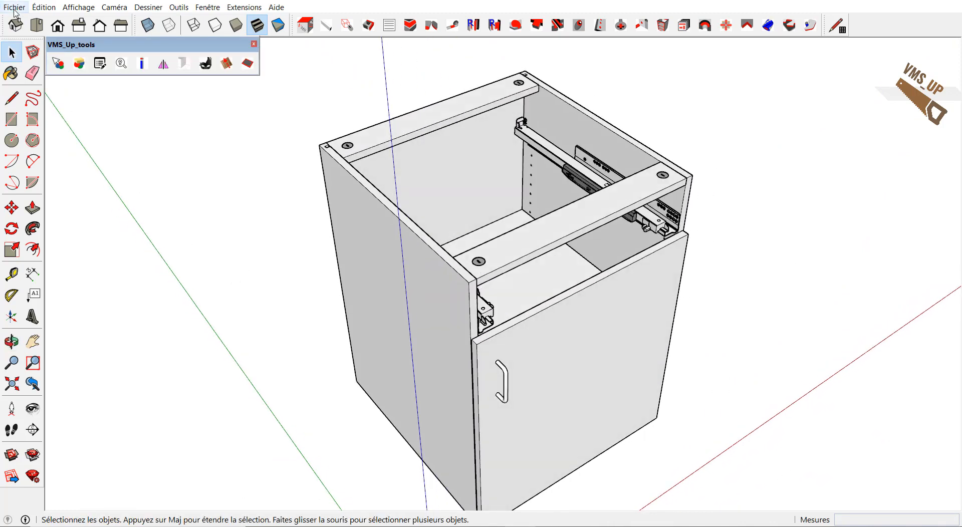
# Import the drawer model Tiroir.skp and place it in the open space beside the cabinet.
pyautogui.click(15, 8)
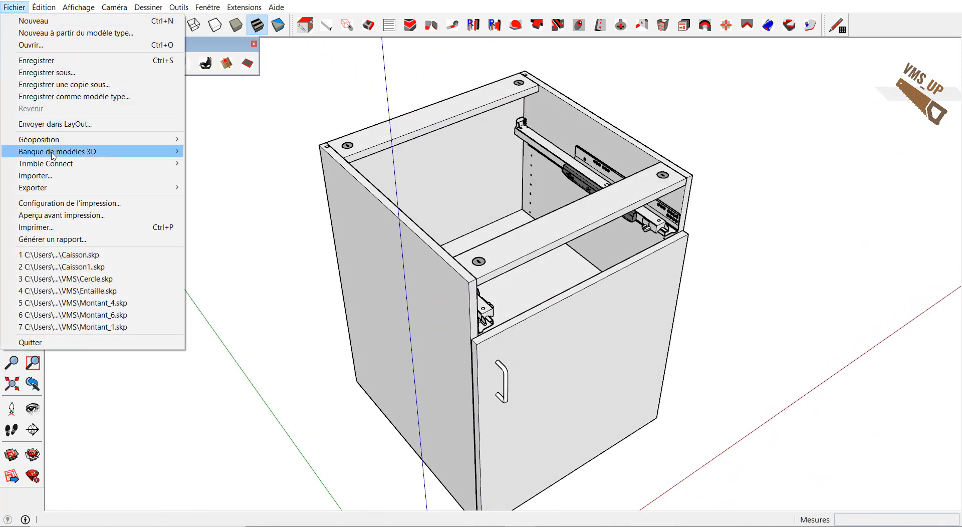
pyautogui.click(53, 176)
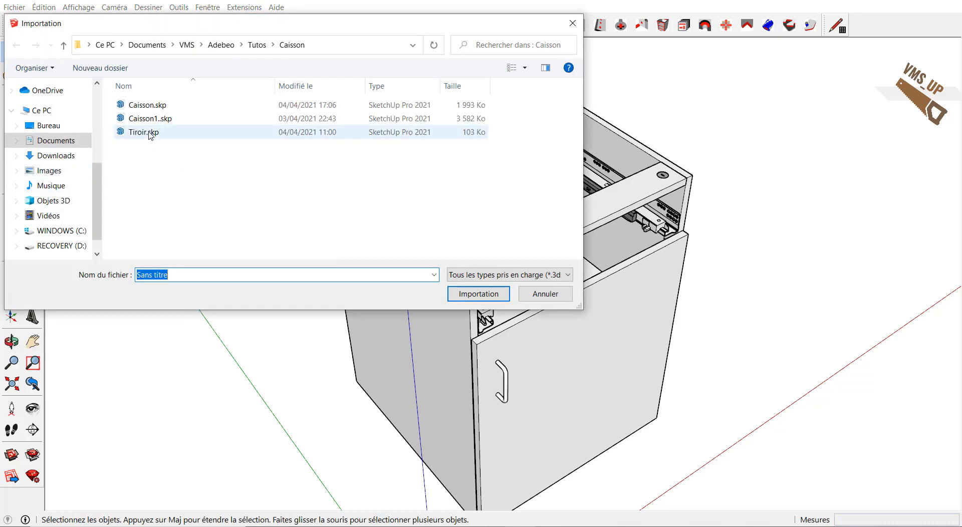
pyautogui.doubleClick(143, 132)
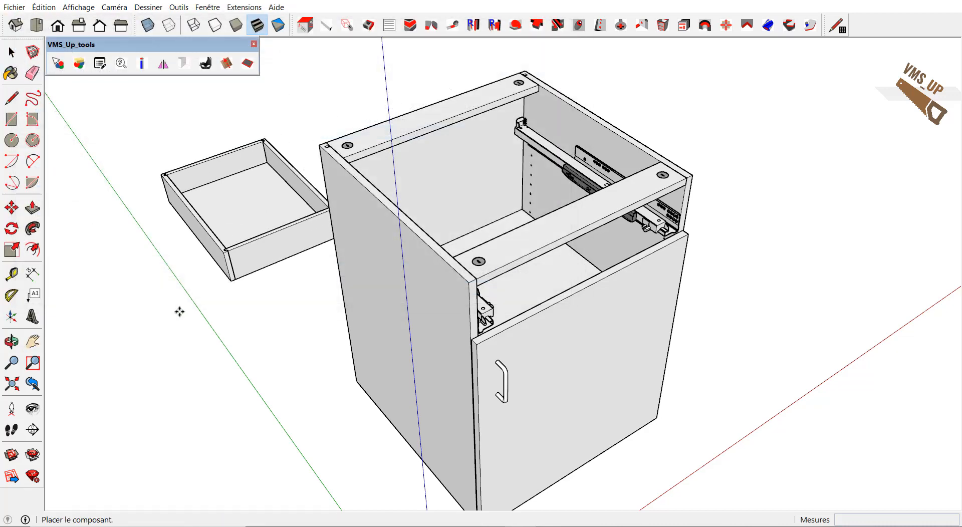
pyautogui.click(191, 412)
# Explode the imported drawer component into its separate parts.
pyautogui.moveTo(191, 412); pyautogui.dragTo(232, 392, button='middle')
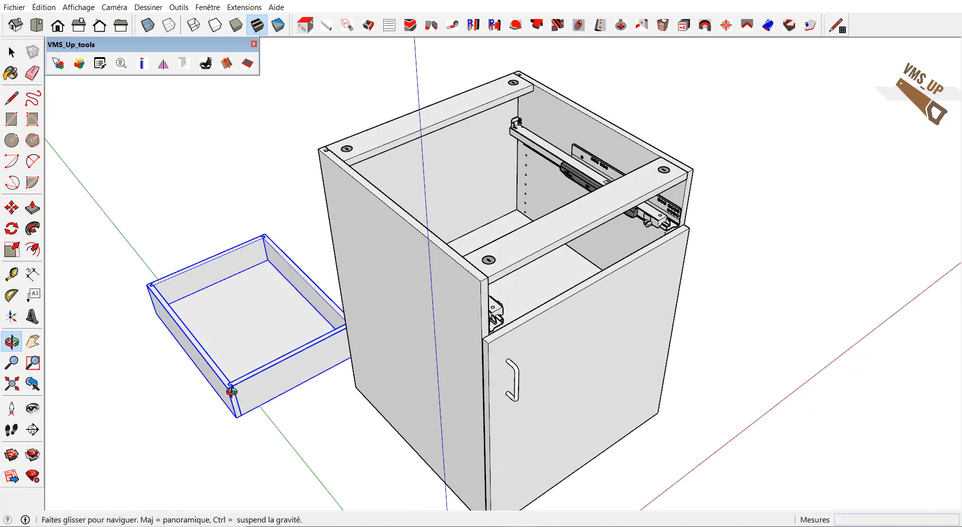
pyautogui.moveTo(231, 391); pyautogui.dragTo(213, 384)
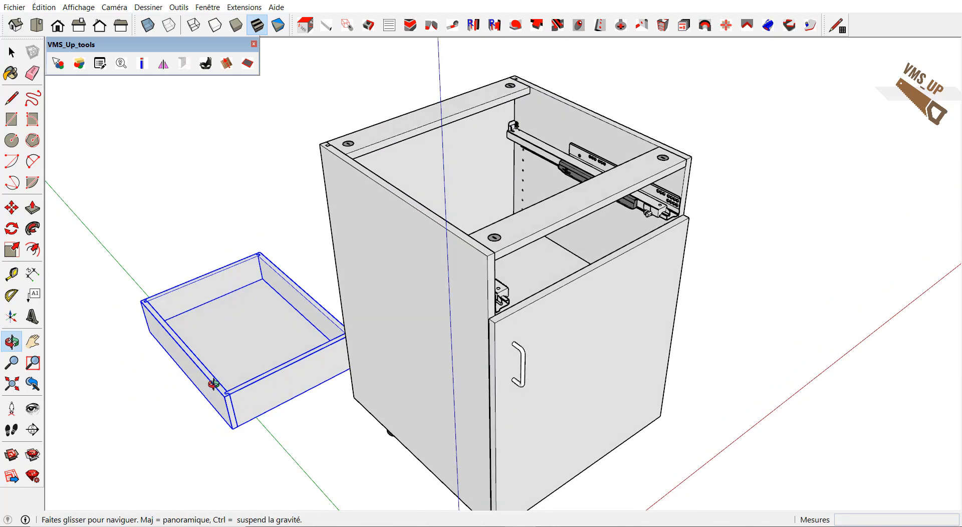
pyautogui.moveTo(213, 384); pyautogui.dragTo(209, 388, button='middle')
pyautogui.press('space')
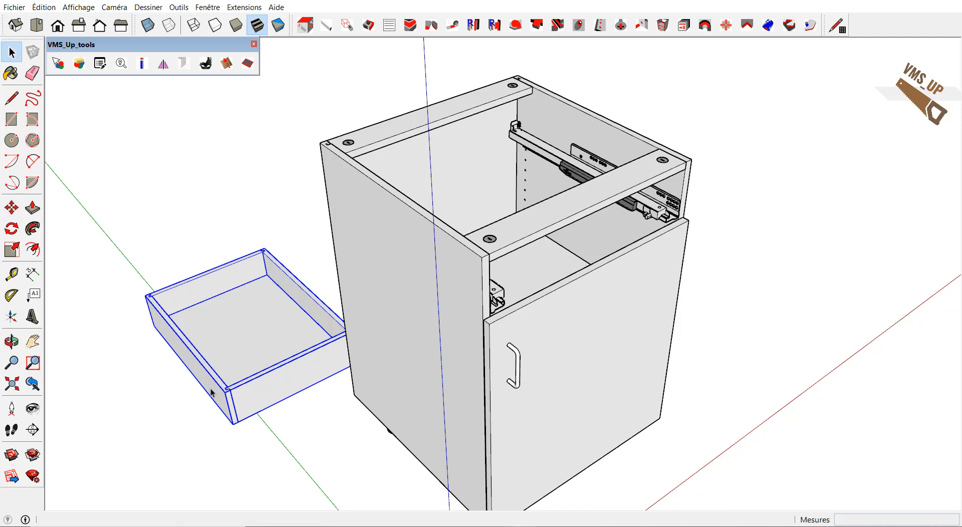
pyautogui.rightClick(279, 396)
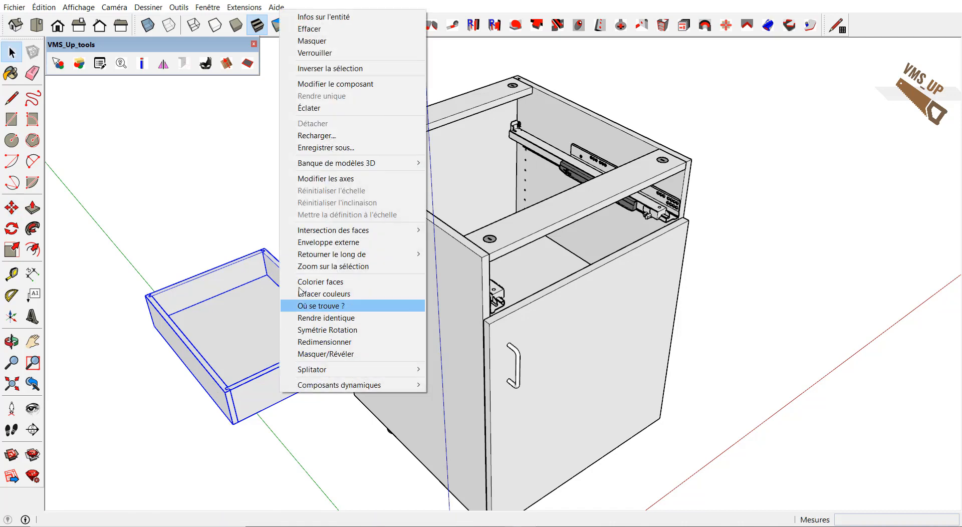
pyautogui.click(322, 109)
# Move the drawer by its upper front corner to the inner corner where the side panel meets the front rail.
pyautogui.scroll(2, 201, 426)
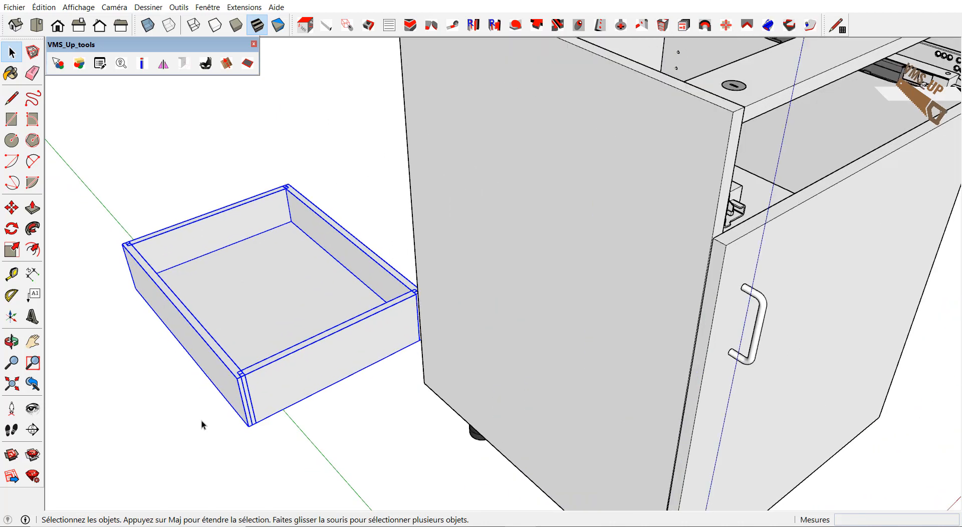
pyautogui.press('m')
pyautogui.click(237, 379)
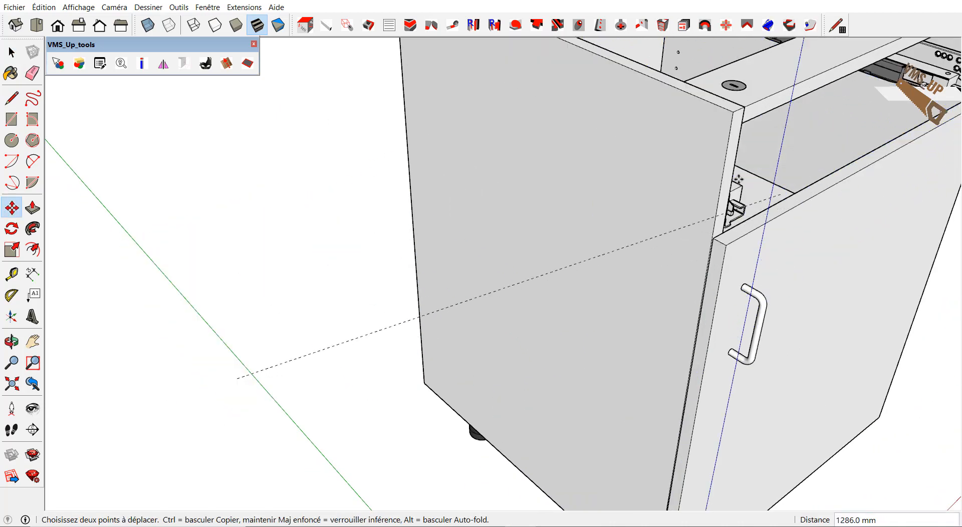
pyautogui.moveTo(739, 178); pyautogui.dragTo(499, 200, button='middle')
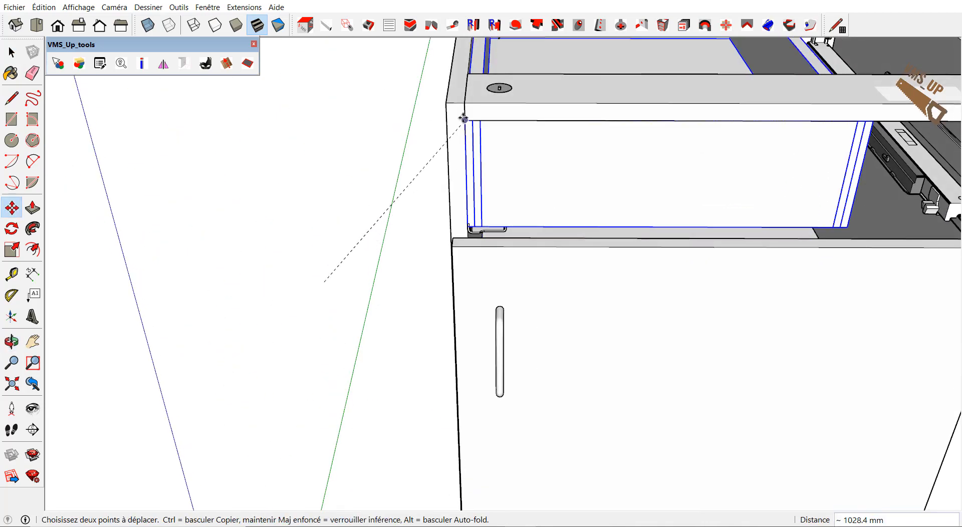
pyautogui.click(472, 121)
# Offset the drawer 2 mm sideways from the side panel and lower it 2 mm beneath the front rail.
pyautogui.click(465, 120)
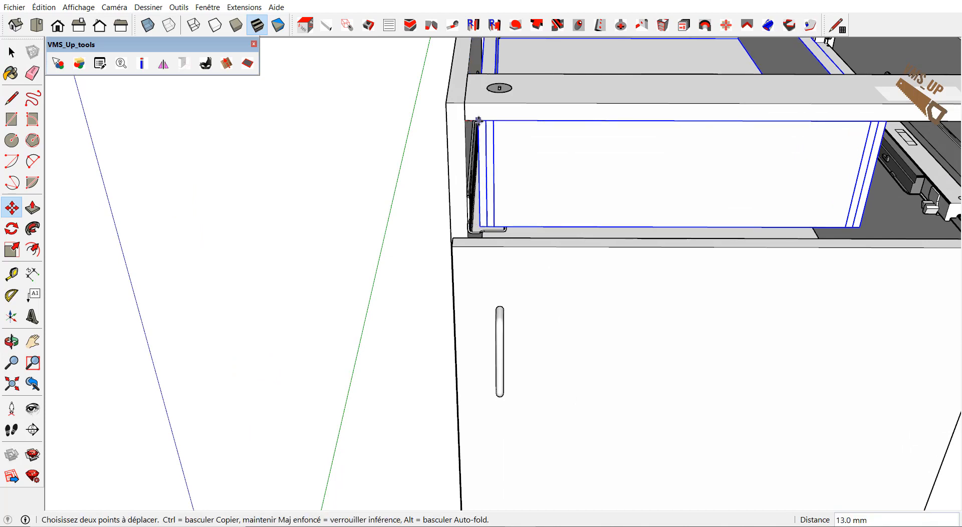
pyautogui.click(479, 120)
pyautogui.press('Return')
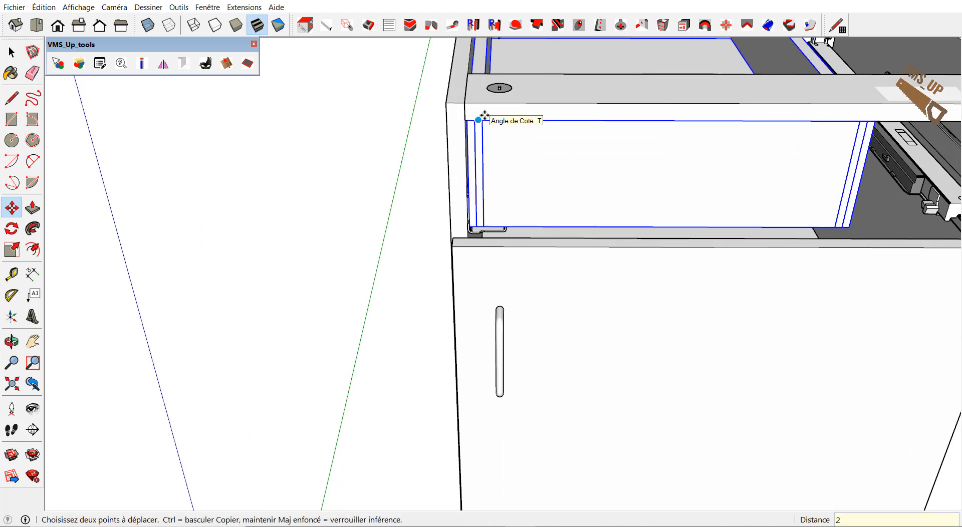
pyautogui.click(657, 153)
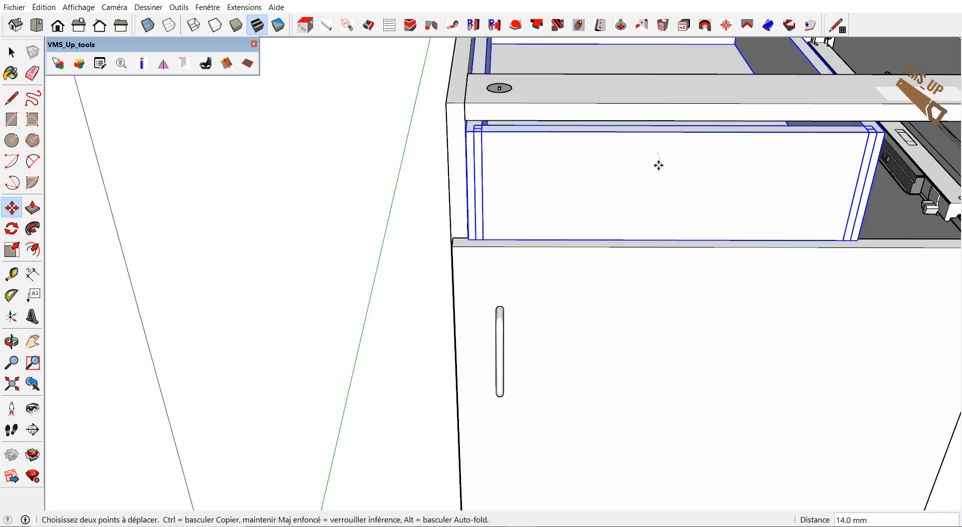
pyautogui.click(658, 165)
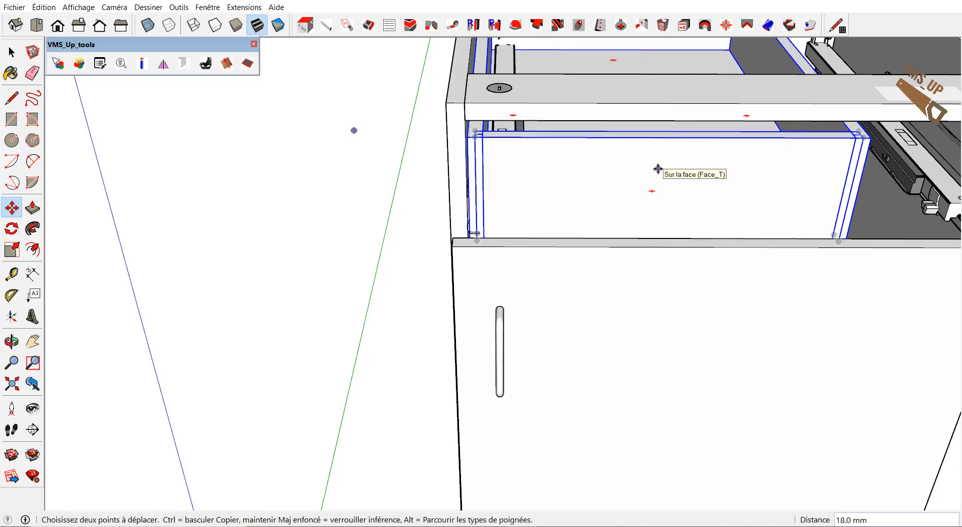
pyautogui.press('Return')
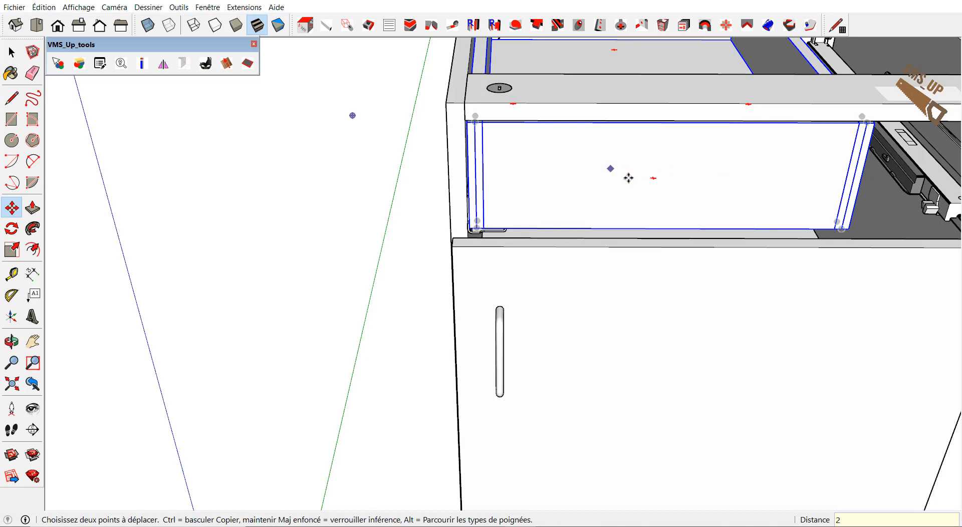
# Stretch the drawer's free side across to the slide on the opposite side panel, making the resized parts unique.
pyautogui.moveTo(627, 176); pyautogui.dragTo(322, 94, button='middle')
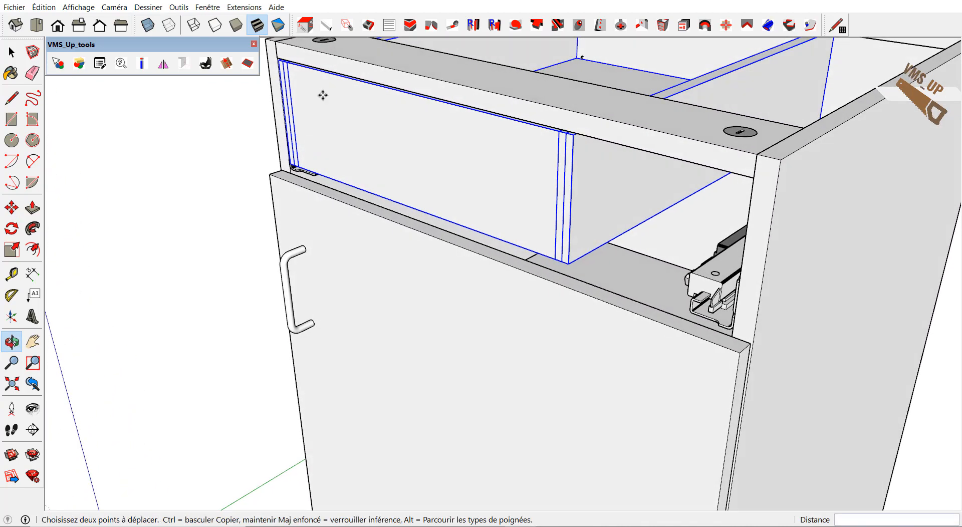
pyautogui.click(374, 31)
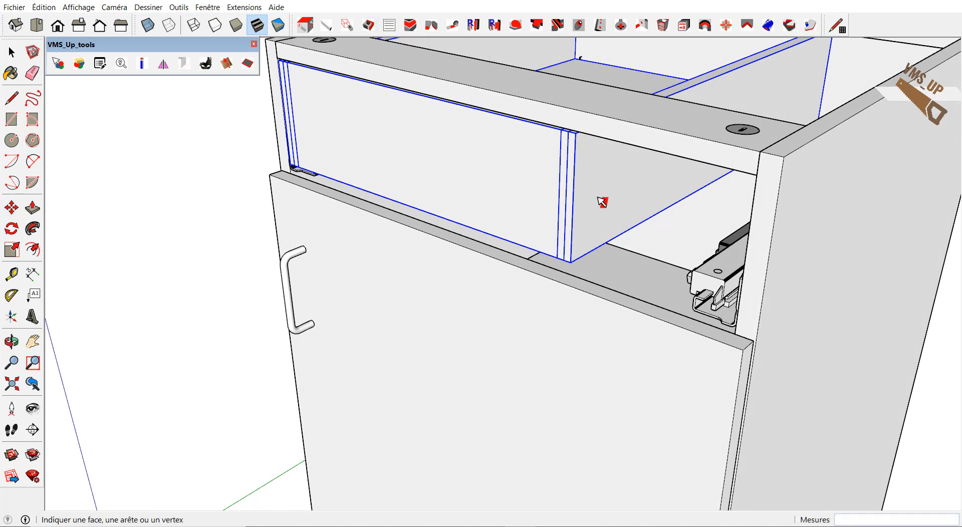
pyautogui.moveTo(681, 242); pyautogui.dragTo(845, 216, button='middle')
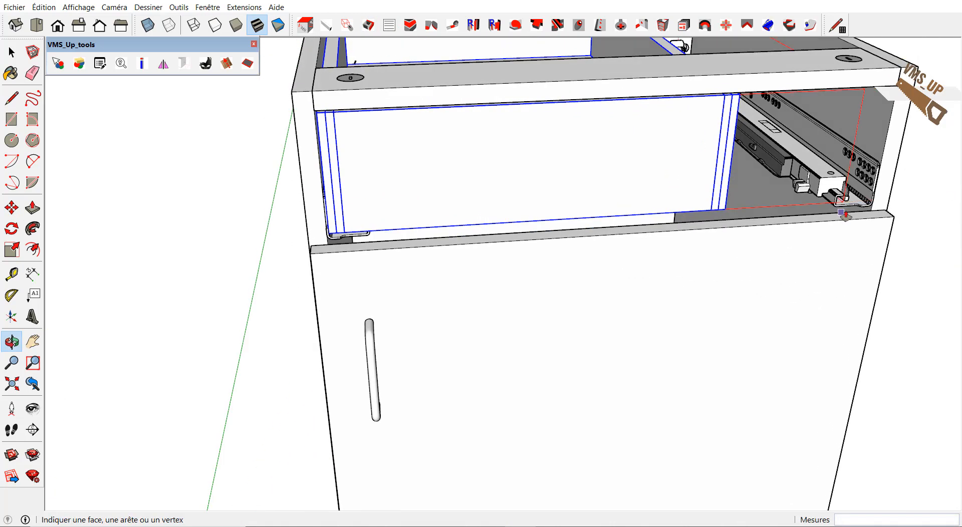
pyautogui.click(876, 179)
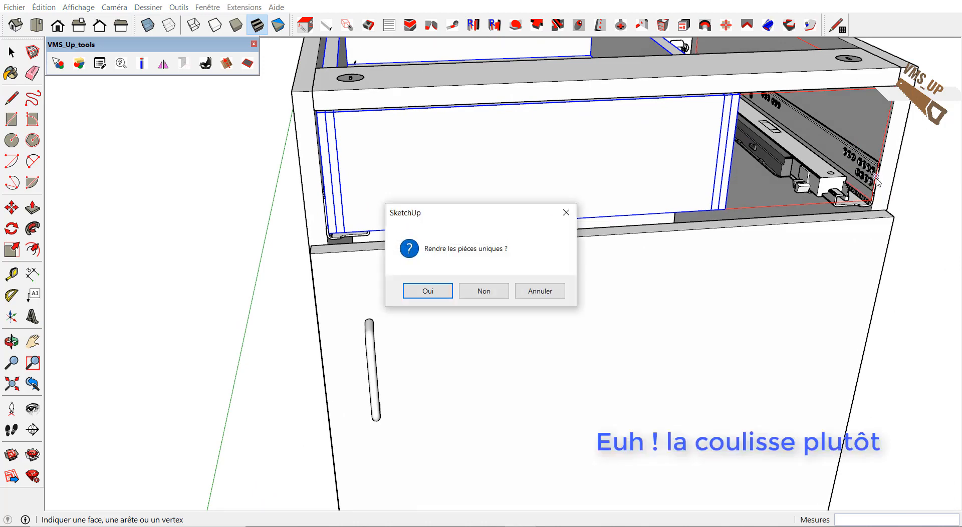
pyautogui.click(442, 292)
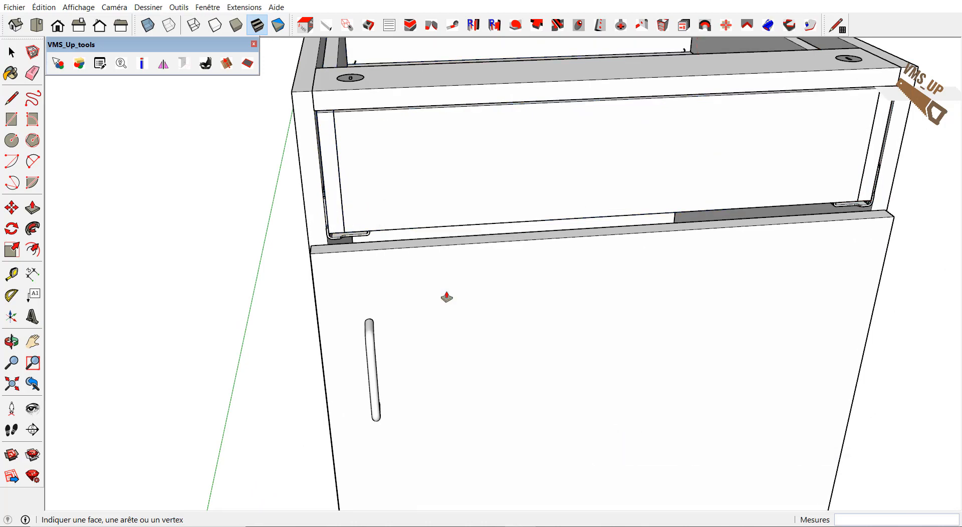
# Trace an 18 mm thick Melamine drawer front, 596 by 152 mm, over the drawer opening above the door.
pyautogui.scroll(-4, 451, 295)
pyautogui.moveTo(508, 288); pyautogui.dragTo(346, 250, button='middle')
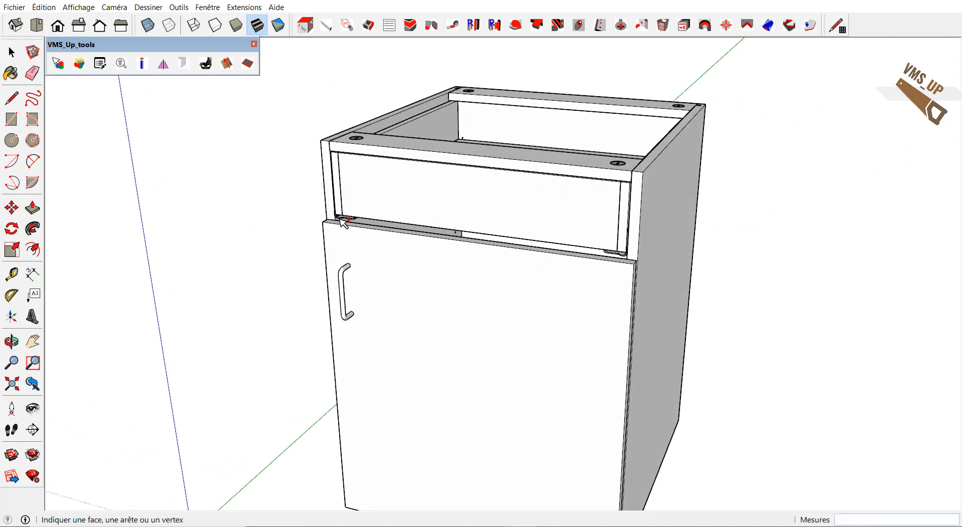
pyautogui.click(347, 25)
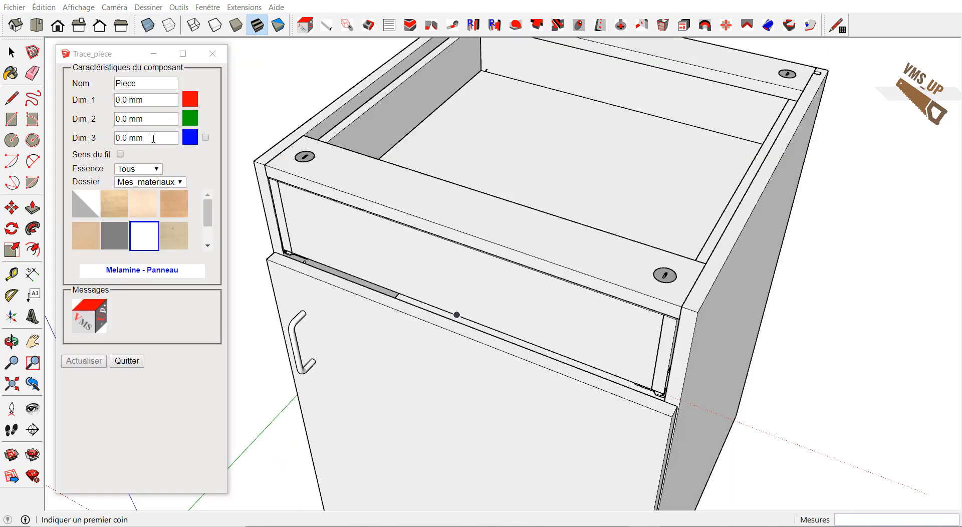
pyautogui.moveTo(154, 138); pyautogui.dragTo(110, 133)
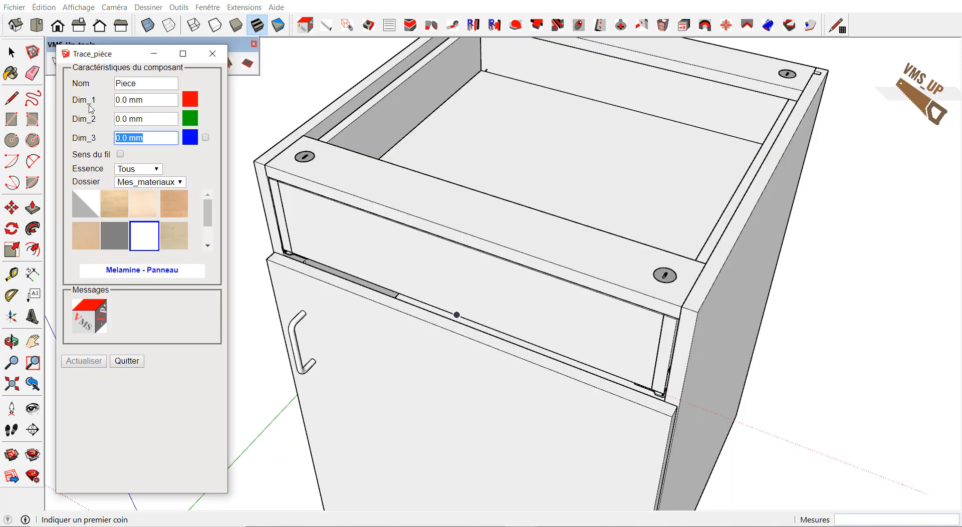
pyautogui.write('18')
pyautogui.press('Tab')
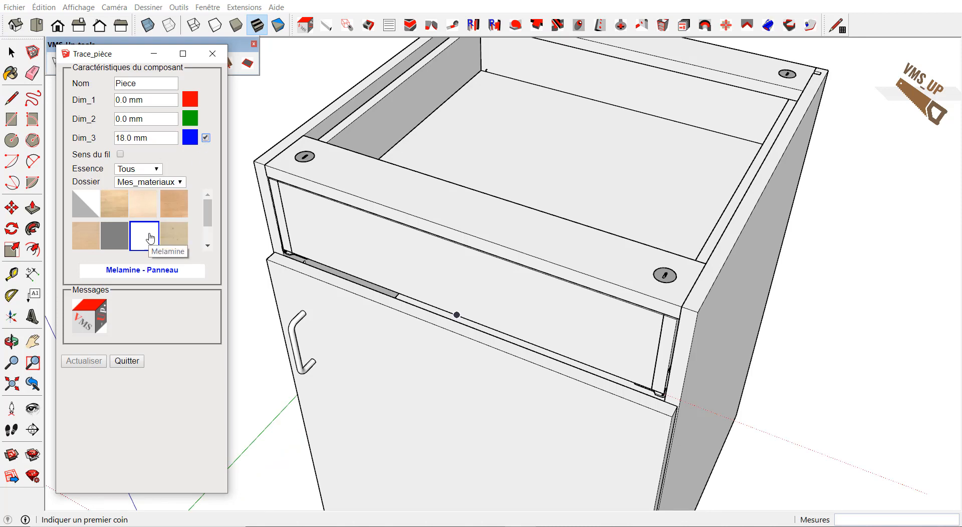
pyautogui.scroll(2, 270, 259)
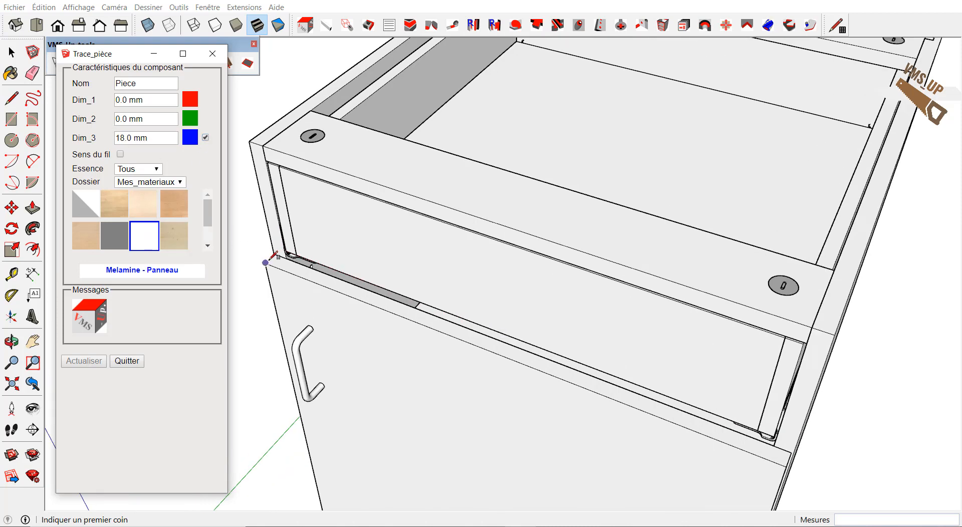
pyautogui.click(283, 248)
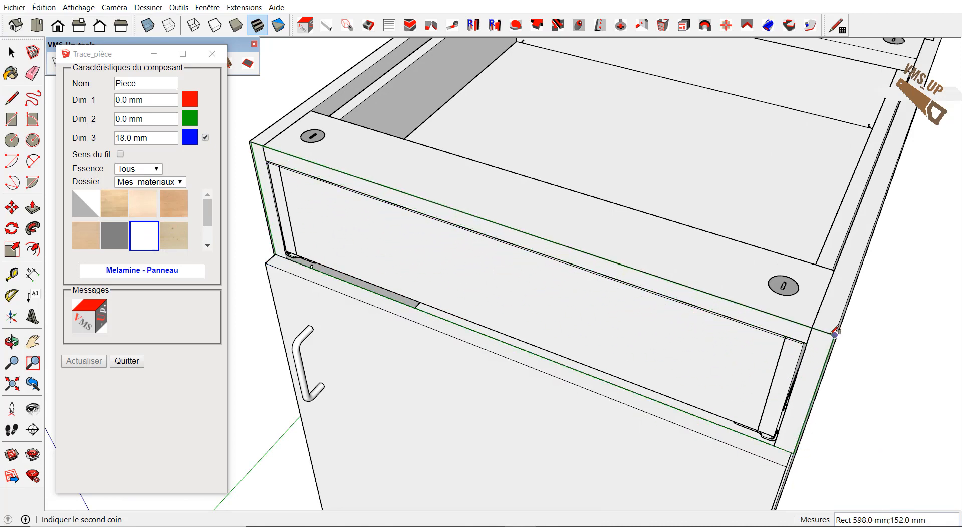
pyautogui.scroll(1, 833, 335)
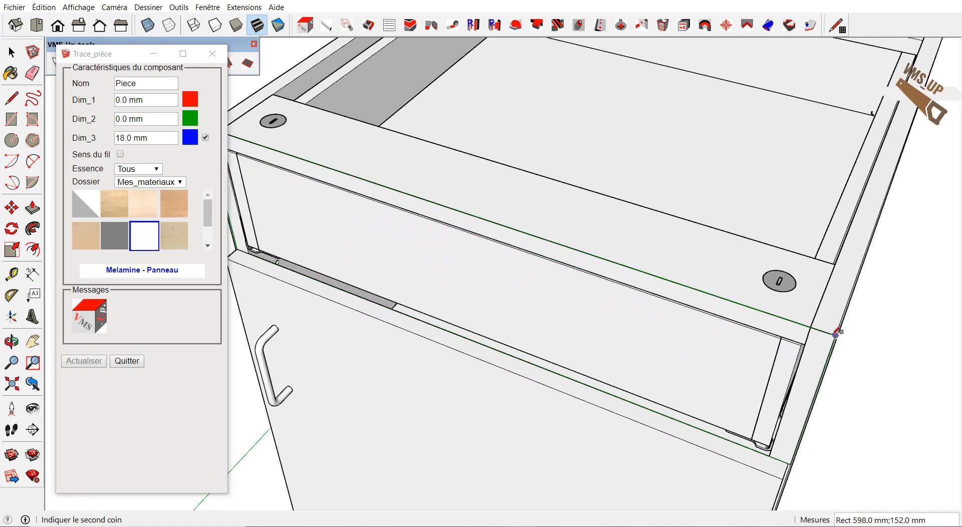
pyautogui.scroll(1, 826, 332)
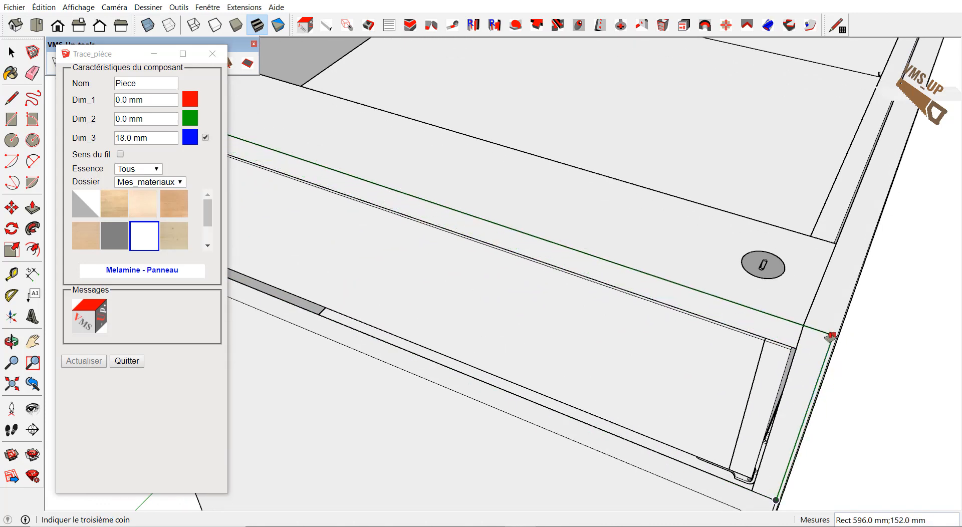
pyautogui.click(832, 333)
pyautogui.moveTo(833, 333); pyautogui.dragTo(682, 283, button='middle')
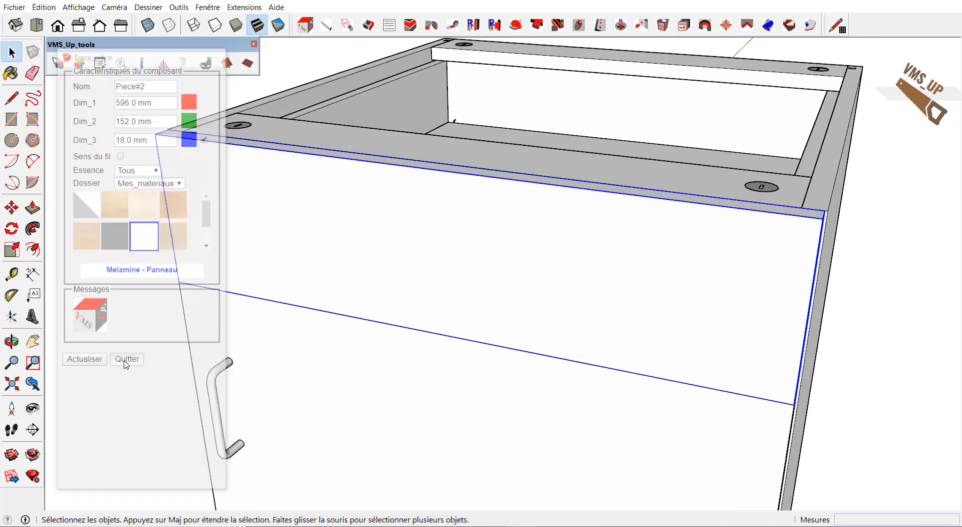
# Finish tracing the drawer front, start a clearance adjustment on it and set a 2 mm gap along its upper edge.
pyautogui.click(126, 361)
pyautogui.moveTo(146, 338); pyautogui.dragTo(321, 281, button='middle')
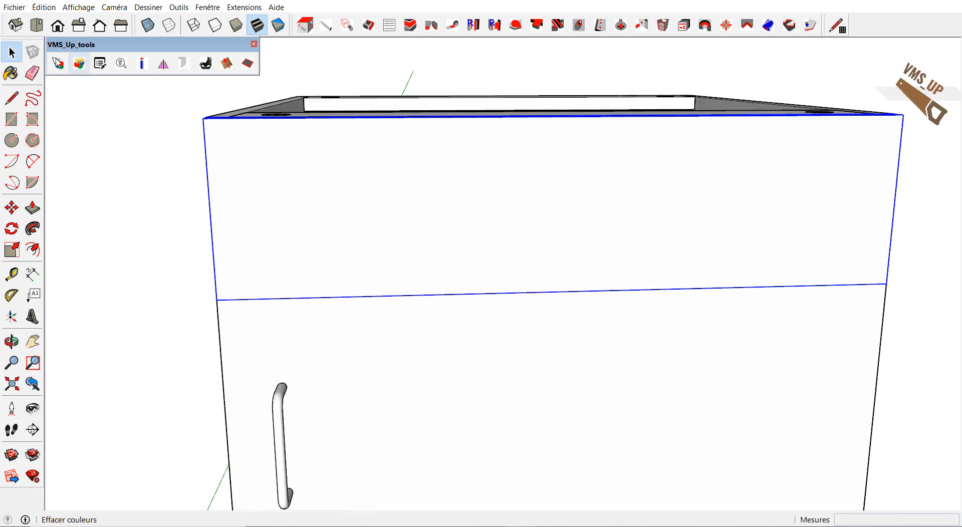
pyautogui.click(58, 63)
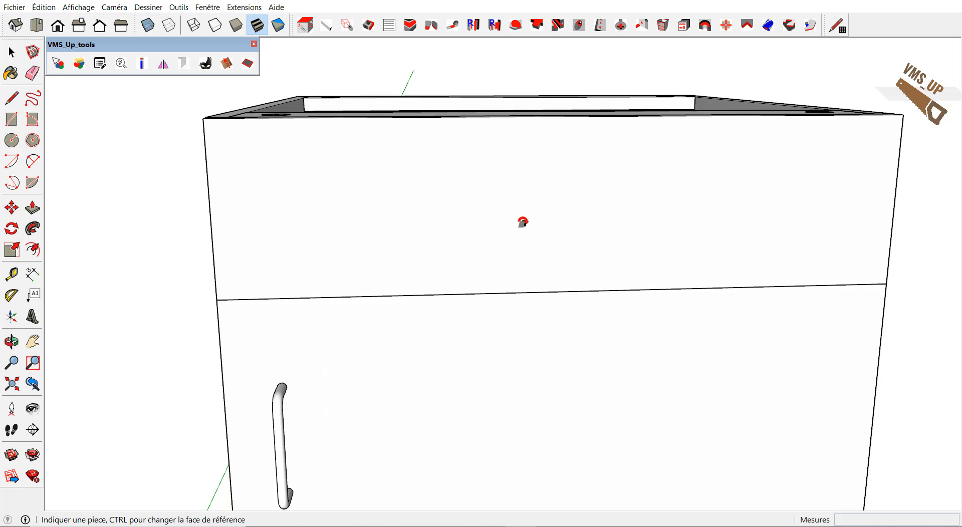
pyautogui.click(248, 64)
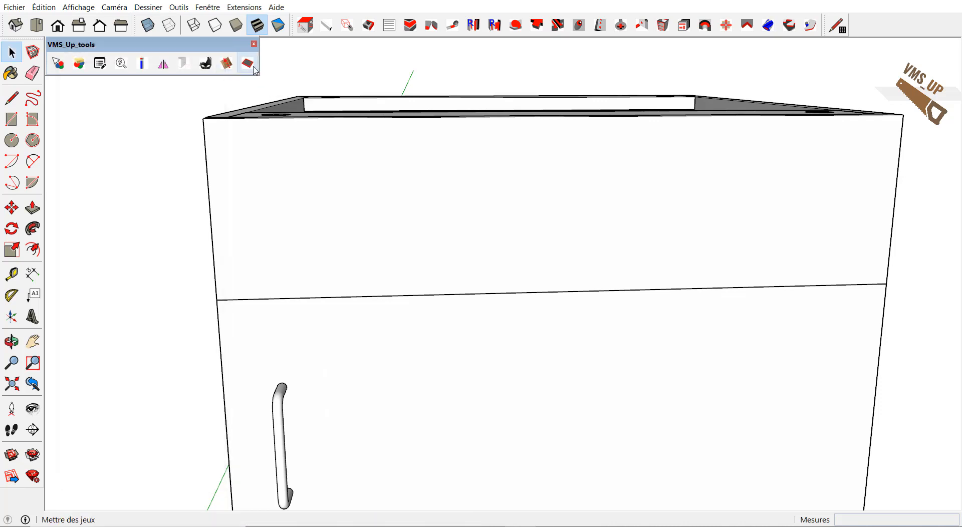
pyautogui.click(367, 230)
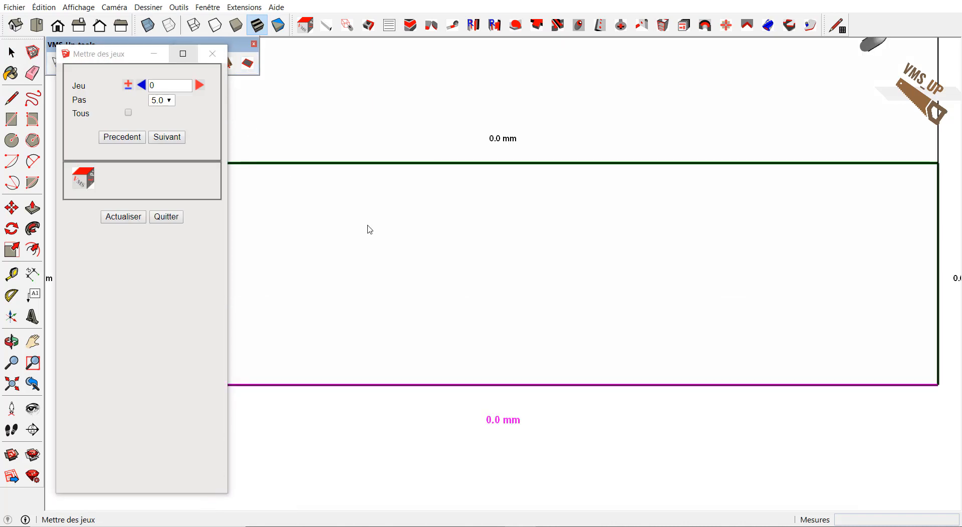
pyautogui.keyDown('shift'); pyautogui.moveTo(384, 225); pyautogui.dragTo(432, 234, button='middle'); pyautogui.keyUp('shift')
pyautogui.click(168, 86)
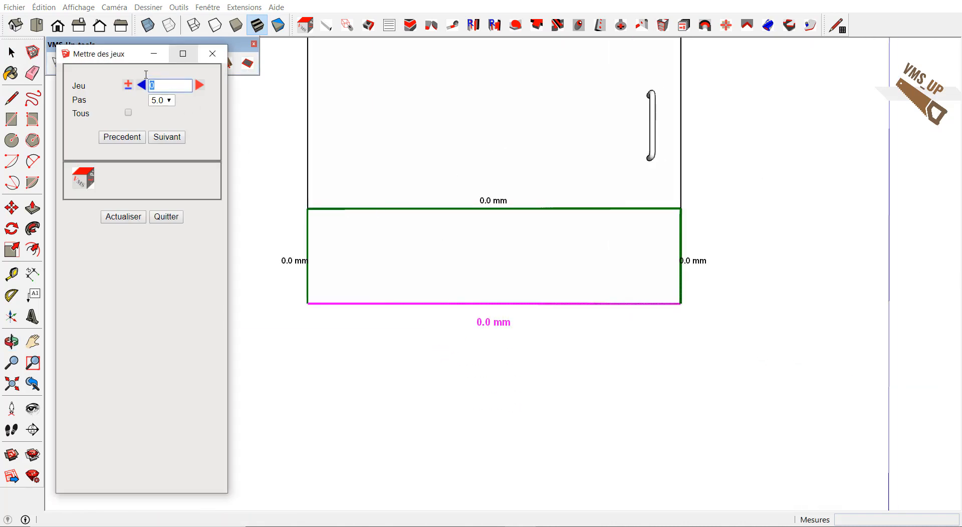
pyautogui.click(168, 138)
pyautogui.click(170, 139)
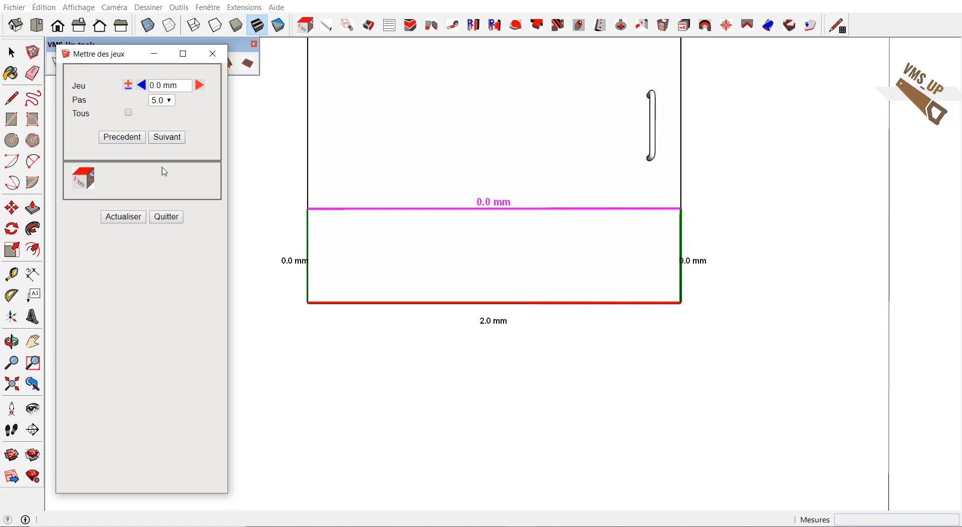
# Set a 2 mm clearance on the drawer front's edge next to the door and apply the clearances.
pyautogui.doubleClick(183, 88)
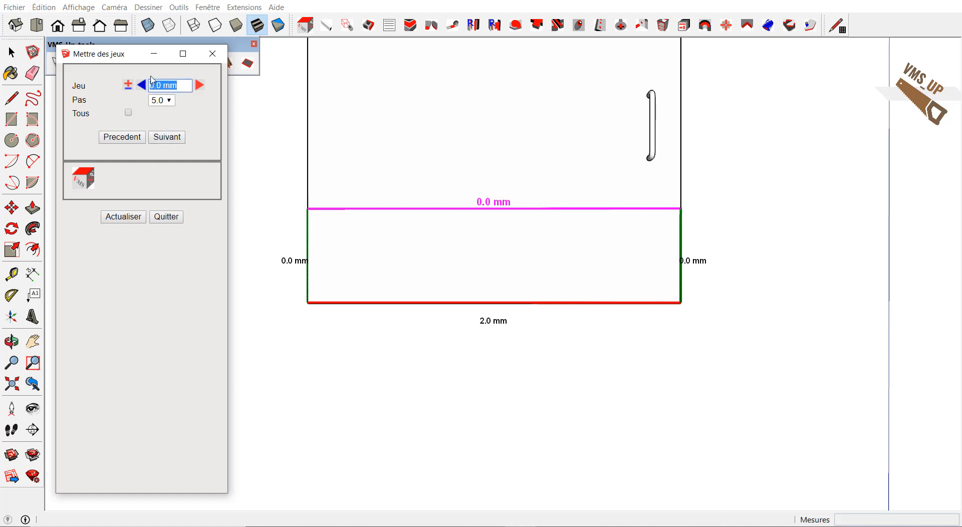
pyautogui.write('2')
pyautogui.press('Tab')
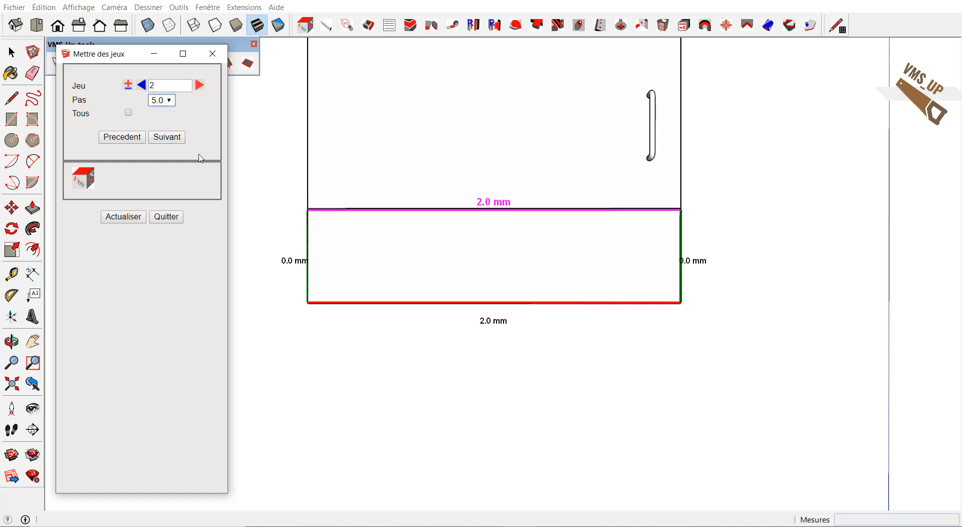
pyautogui.click(138, 222)
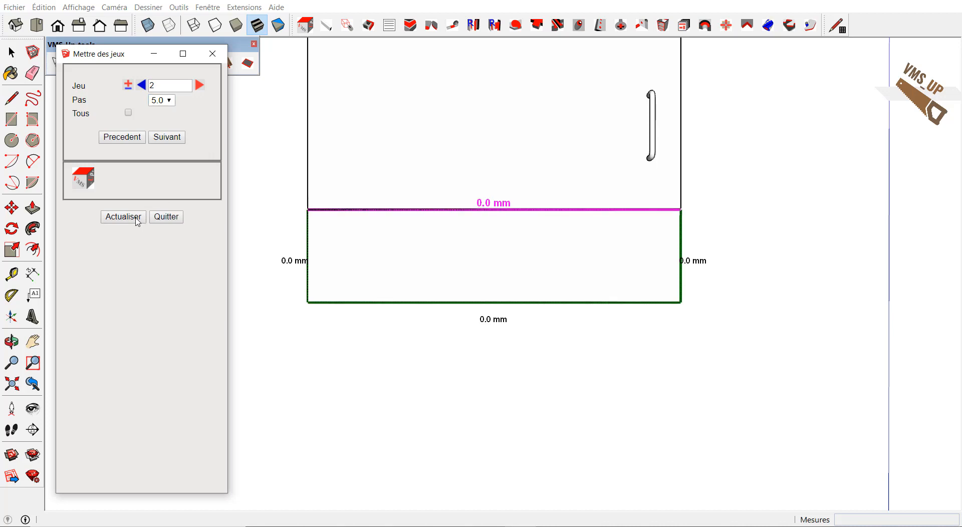
pyautogui.click(177, 217)
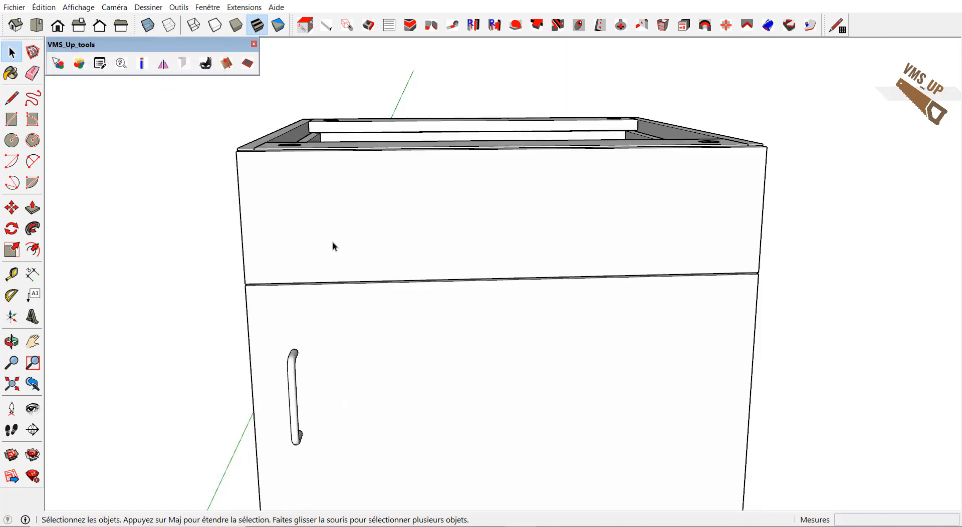
# Lay out the cabinet door as a separate multi-view drawing with a spacing of 100 between views.
pyautogui.moveTo(333, 243); pyautogui.dragTo(439, 377, button='middle')
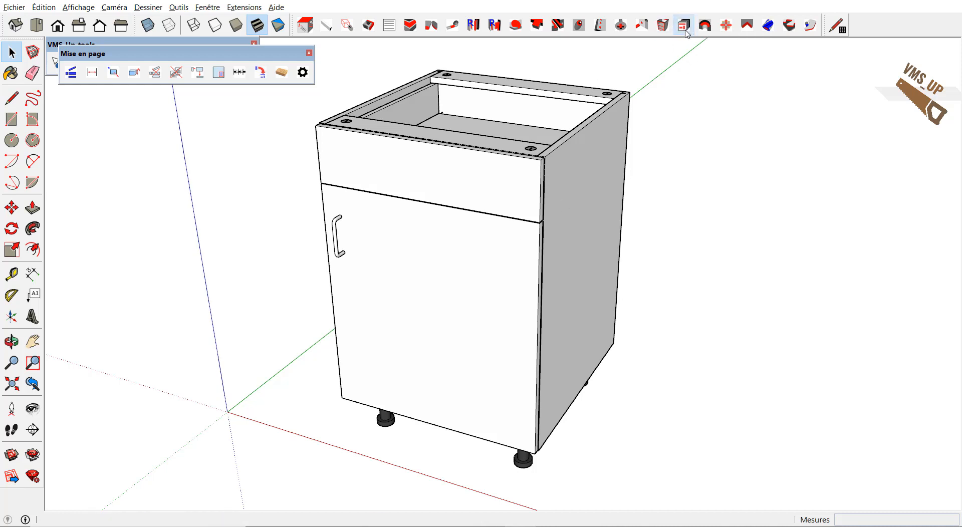
pyautogui.moveTo(152, 54); pyautogui.dragTo(144, 73)
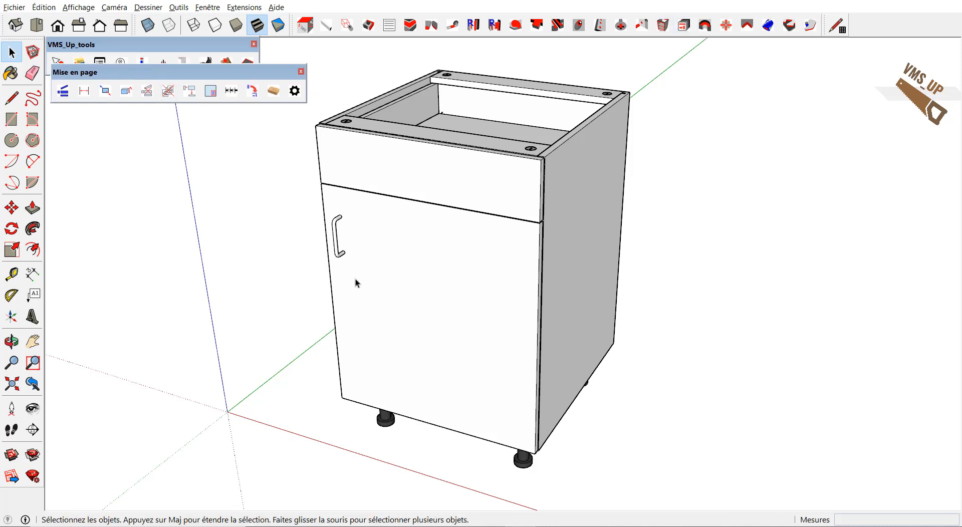
pyautogui.click(389, 305)
pyautogui.moveTo(389, 305); pyautogui.dragTo(90, 128, button='middle')
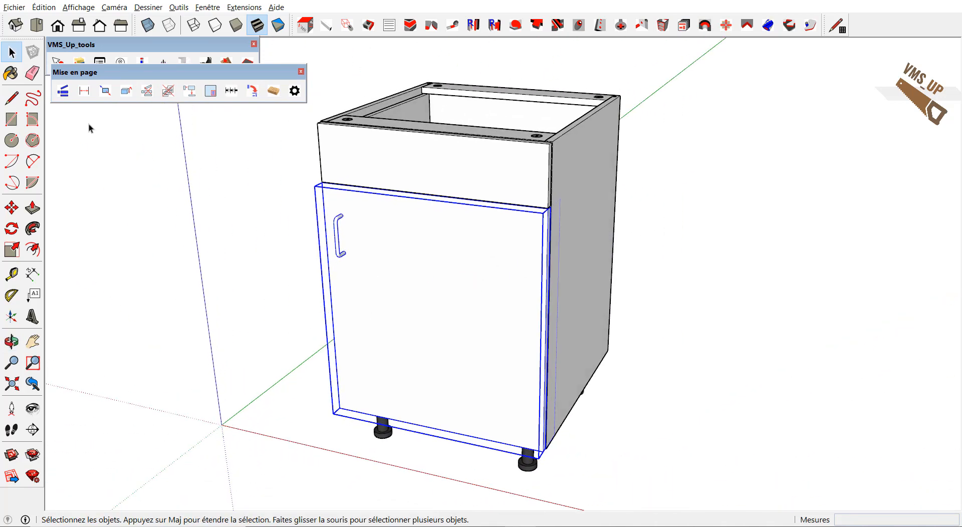
pyautogui.click(63, 91)
pyautogui.scroll(-1, 576, 471)
pyautogui.click(294, 91)
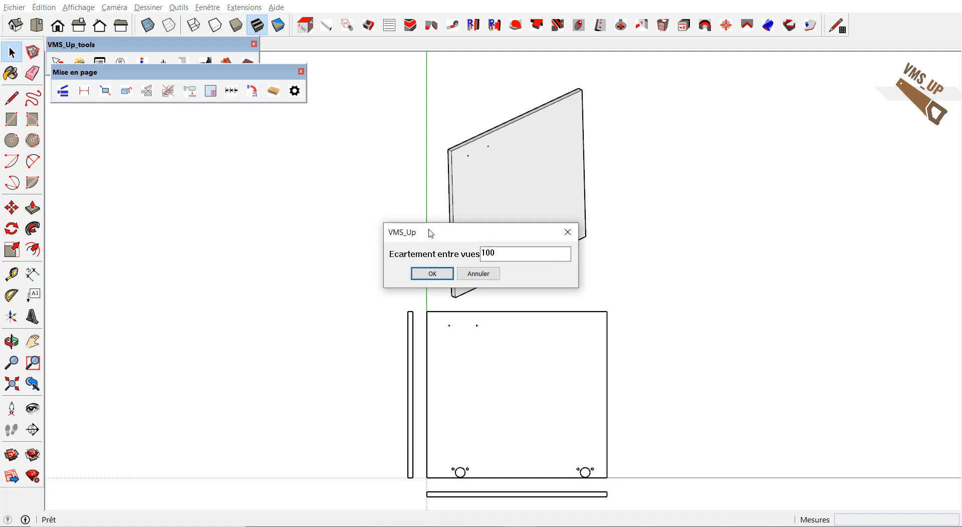
pyautogui.click(432, 273)
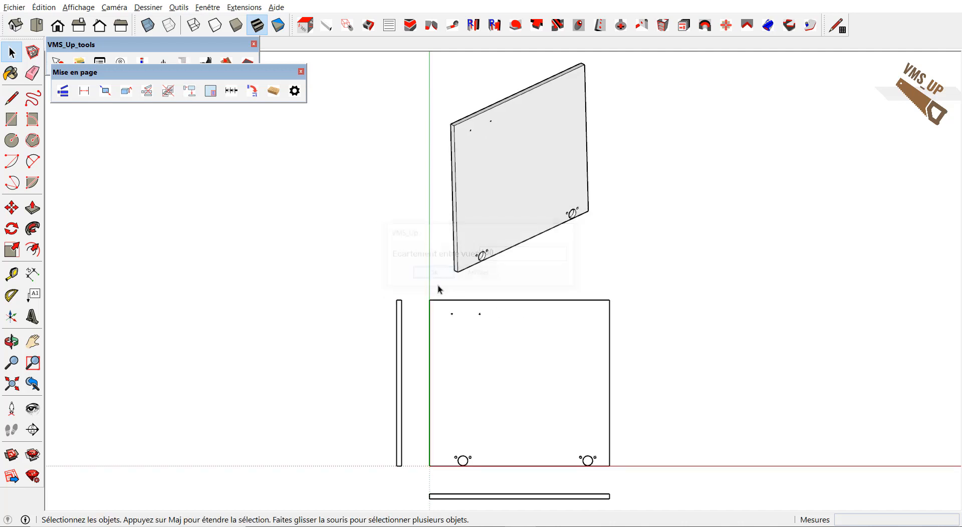
# Add automatic overall dimensions to the door views and a diameter dimension to the lower-left hinge cup hole.
pyautogui.click(84, 91)
pyautogui.click(82, 83)
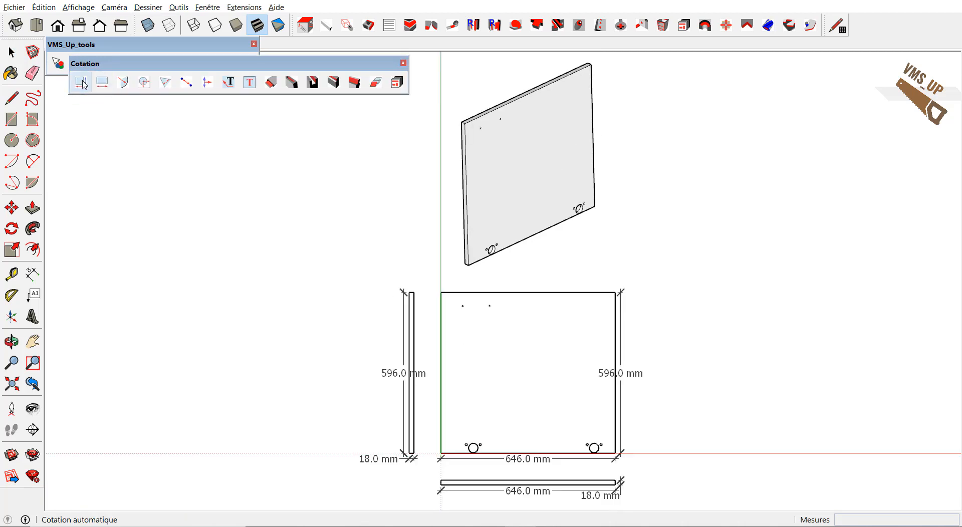
pyautogui.scroll(3, 503, 429)
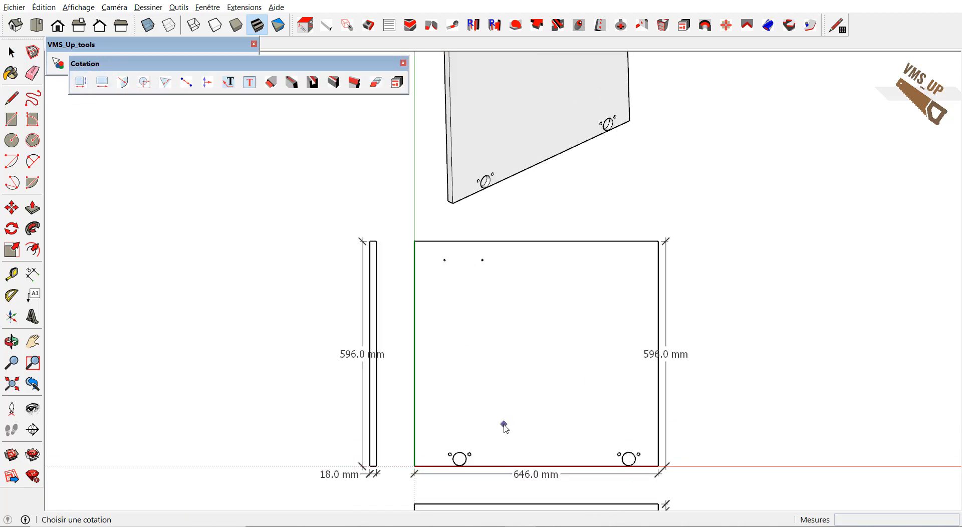
pyautogui.keyDown('shift'); pyautogui.moveTo(504, 426); pyautogui.dragTo(507, 332, button='middle'); pyautogui.keyUp('shift')
pyautogui.scroll(2, 507, 331)
pyautogui.scroll(6, 483, 354)
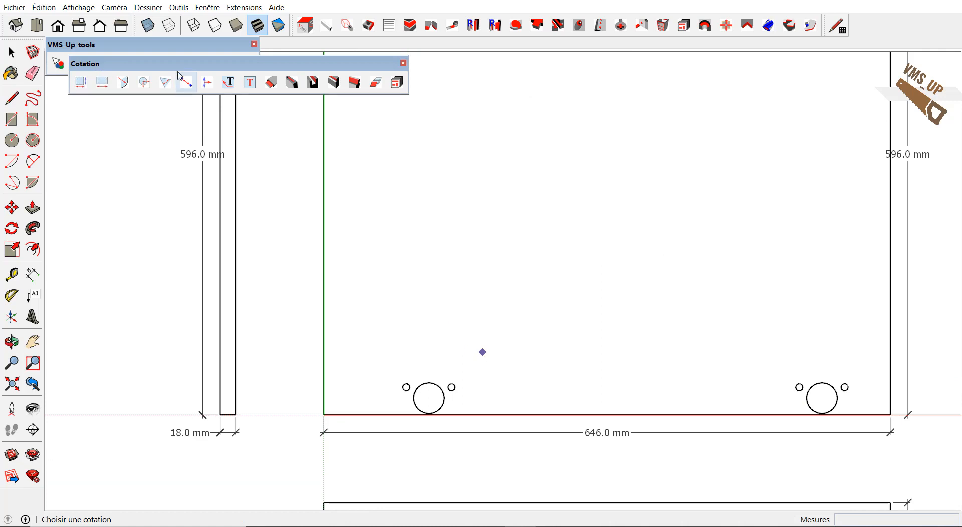
pyautogui.click(123, 81)
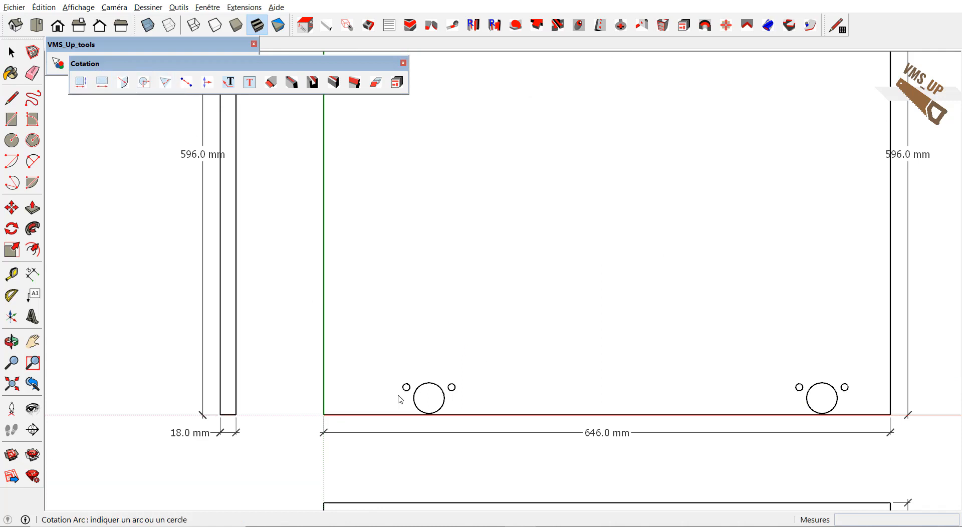
pyautogui.click(437, 389)
pyautogui.click(454, 348)
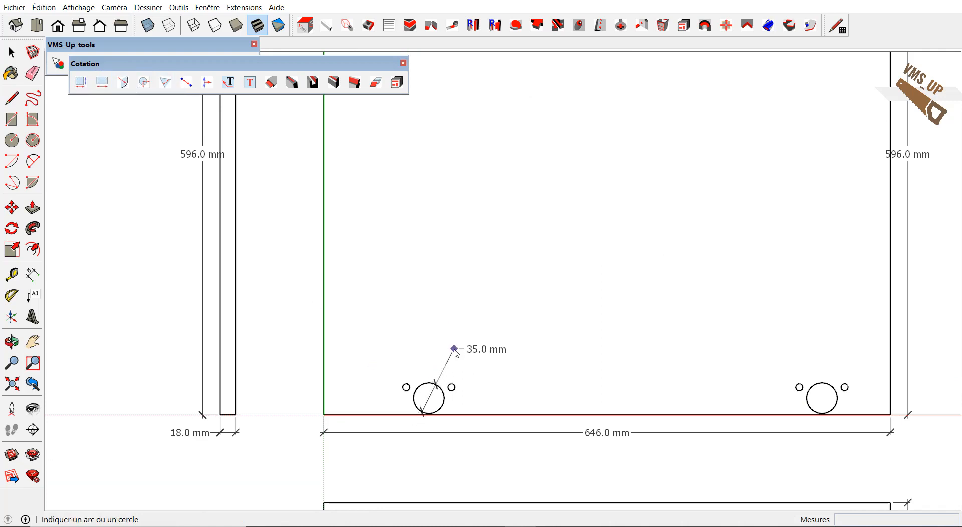
# Dimension the lower-left hinge cup hole's centre from the door's left edge and from its bottom edge.
pyautogui.click(143, 81)
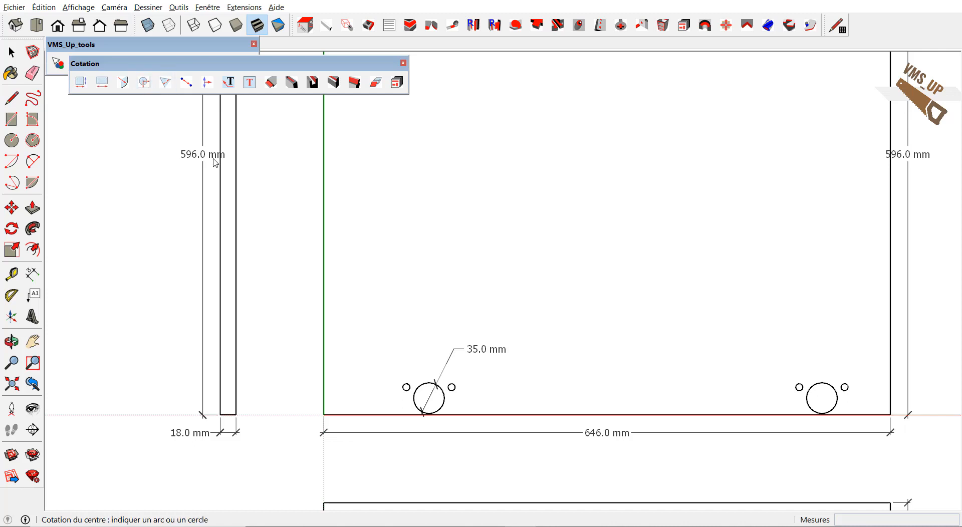
pyautogui.moveTo(422, 384); pyautogui.dragTo(324, 354)
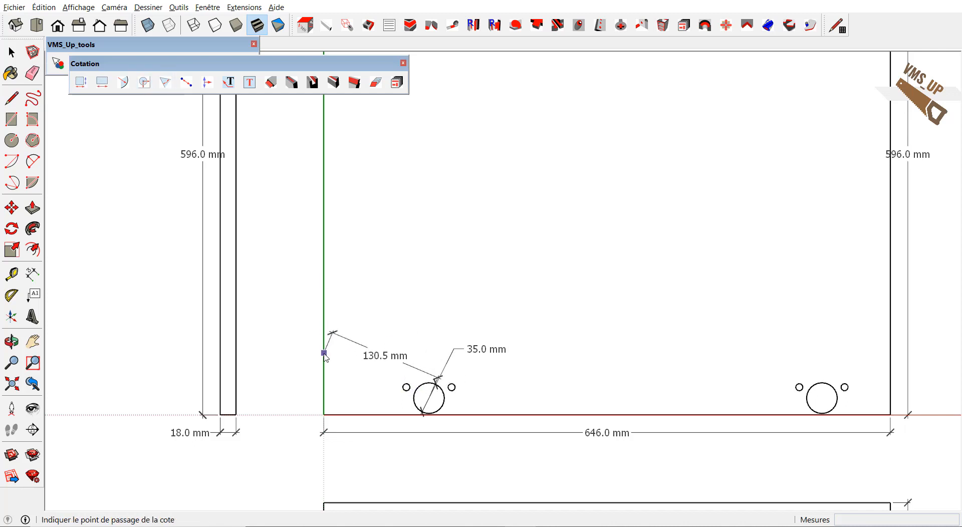
pyautogui.click(322, 317)
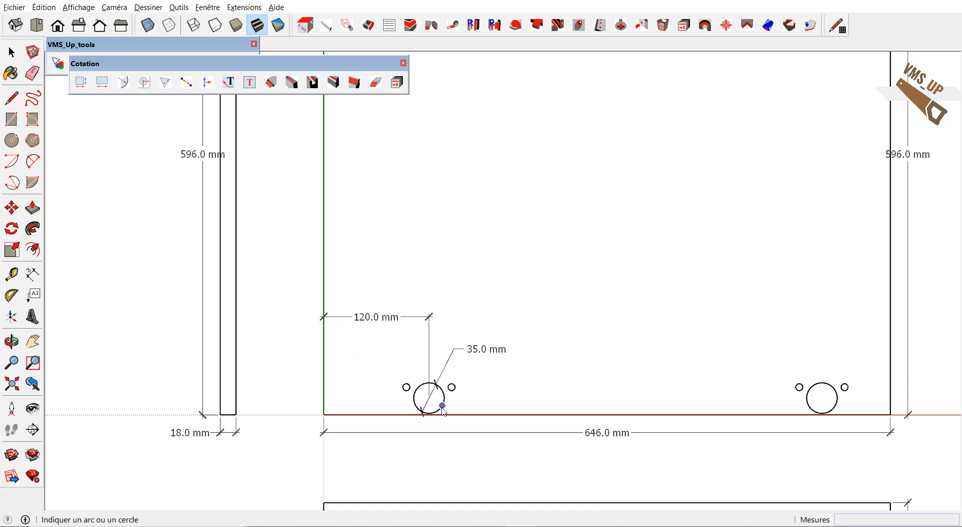
pyautogui.click(424, 413)
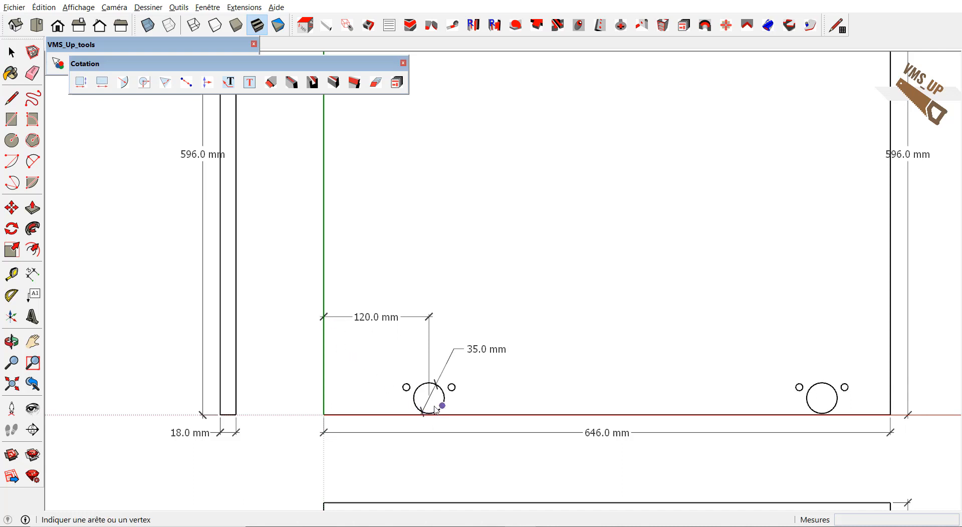
pyautogui.click(338, 415)
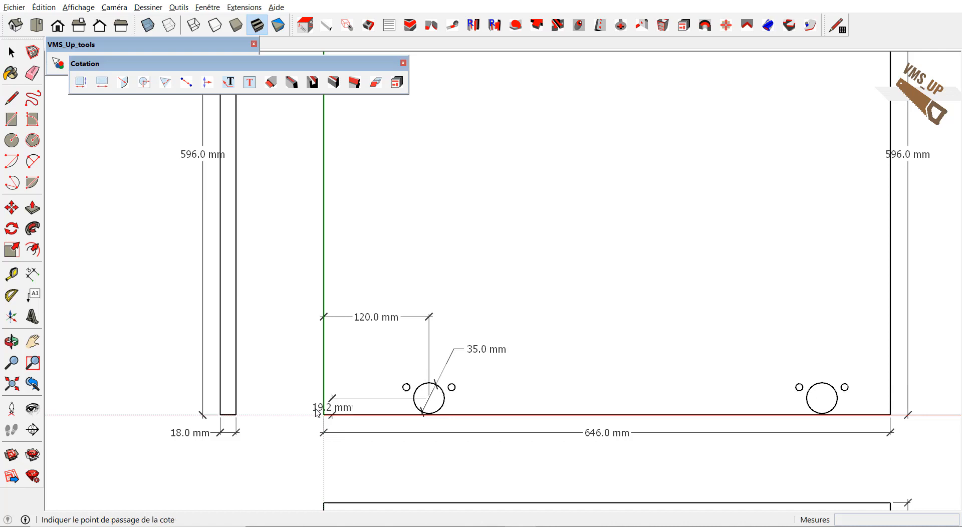
pyautogui.click(290, 407)
pyautogui.scroll(-4, 317, 420)
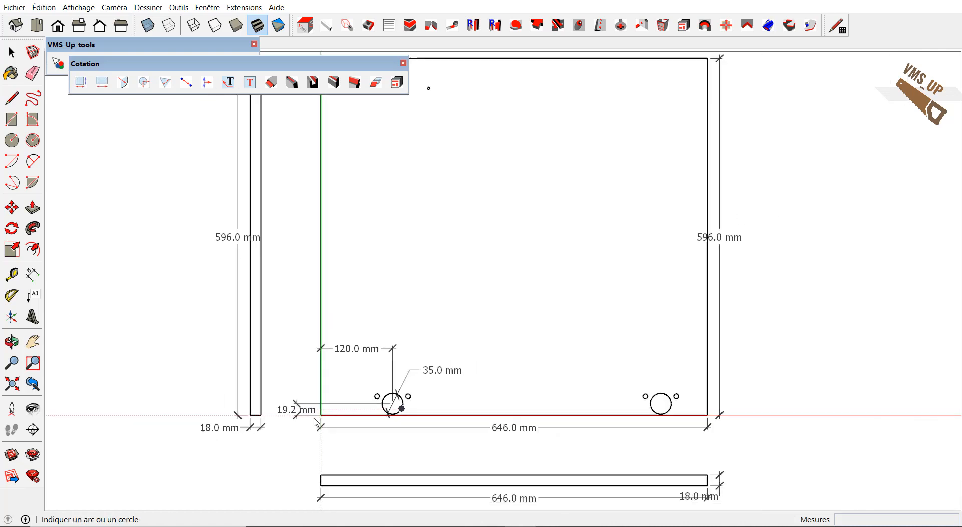
pyautogui.scroll(3, 316, 427)
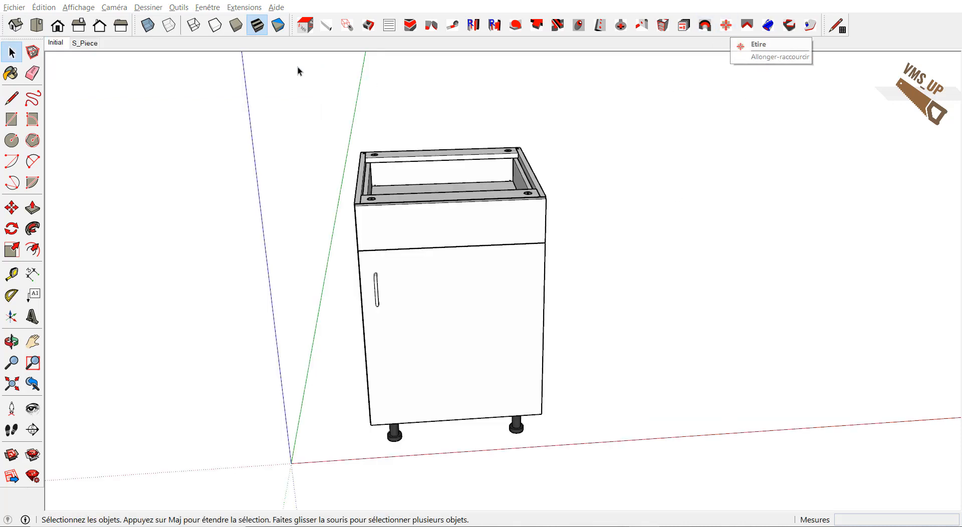
# Copy the whole cabinet about 1200 mm along the red axis.
pyautogui.moveTo(284, 114); pyautogui.dragTo(576, 465)
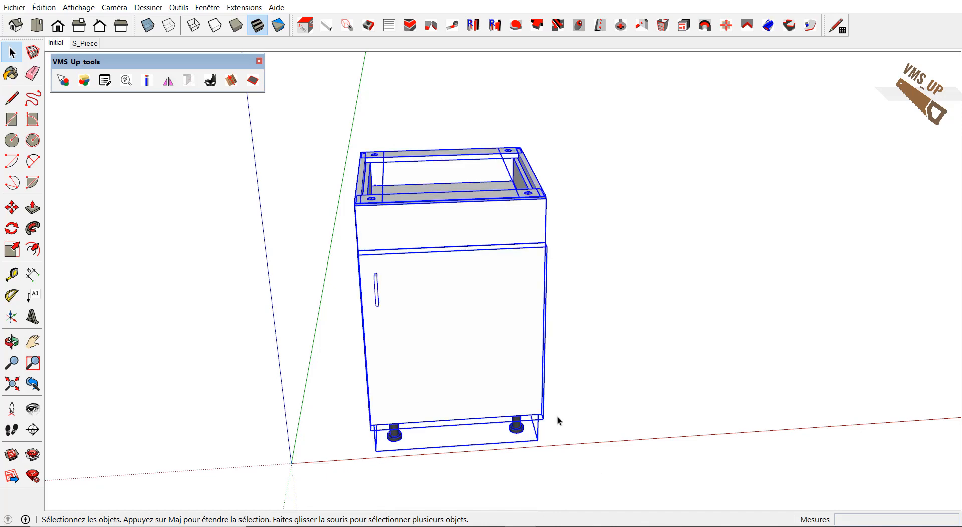
pyautogui.press('m')
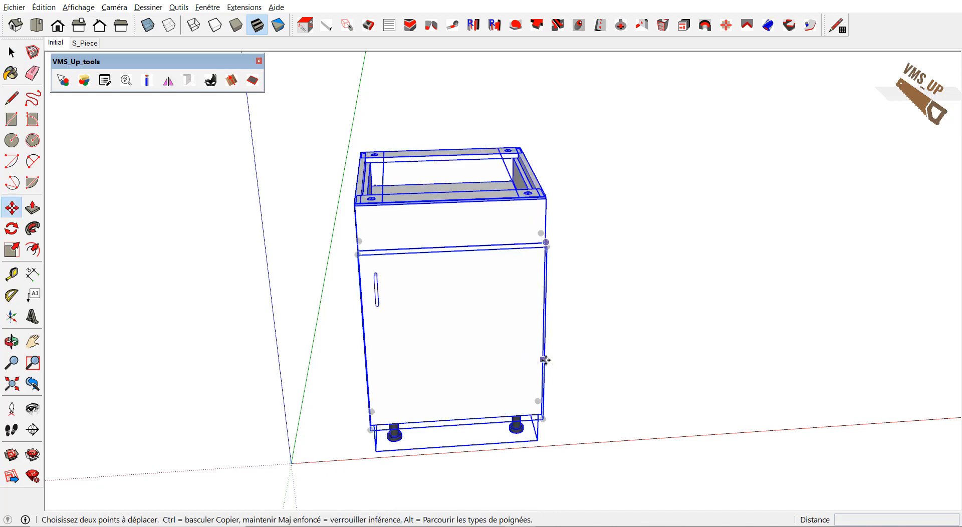
pyautogui.click(544, 360)
pyautogui.press('ctrl')
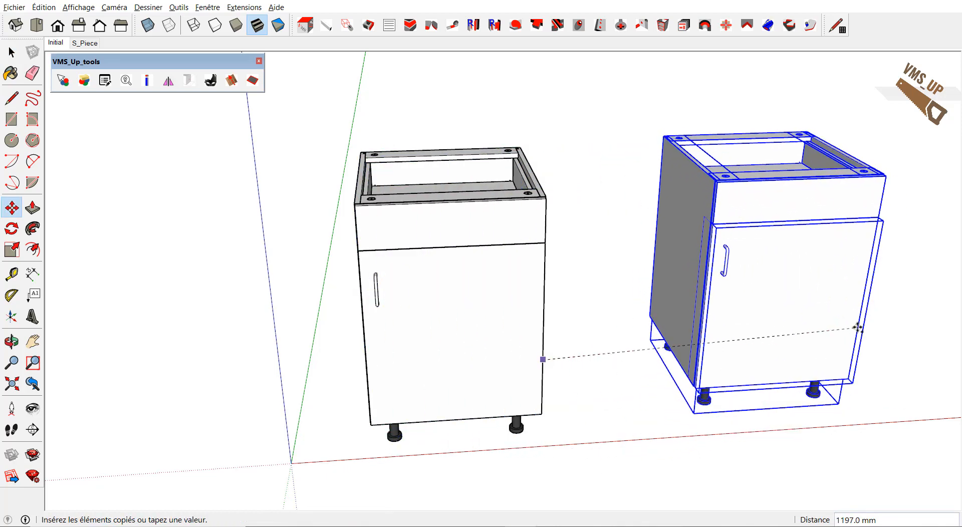
pyautogui.moveTo(854, 351); pyautogui.dragTo(618, 448, button='middle')
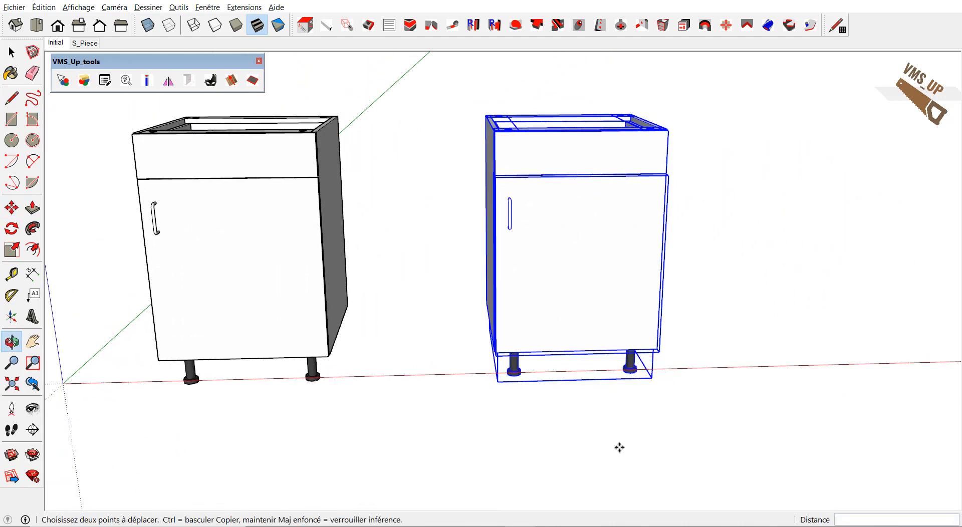
# Make all components of the copied cabinet unique and reselect the whole copy.
pyautogui.press('space')
pyautogui.moveTo(620, 444); pyautogui.dragTo(532, 119)
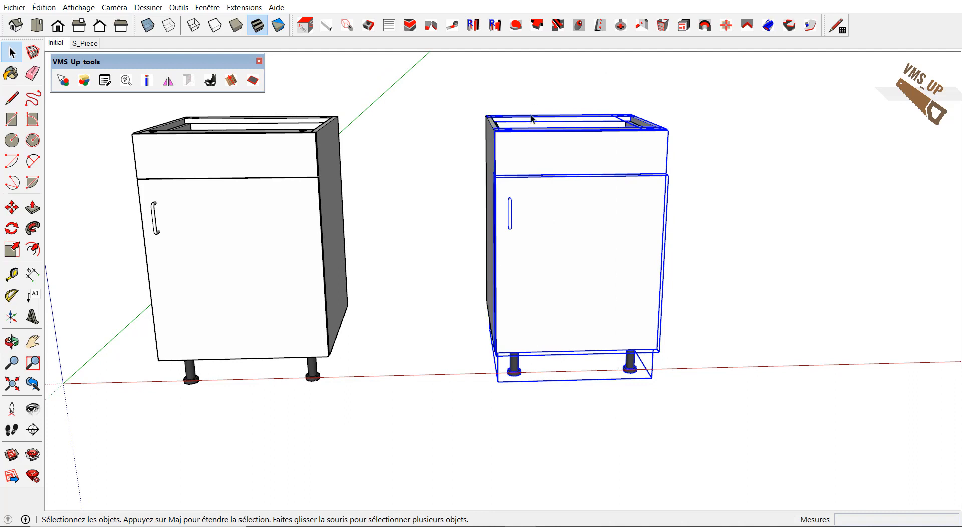
pyautogui.rightClick(554, 245)
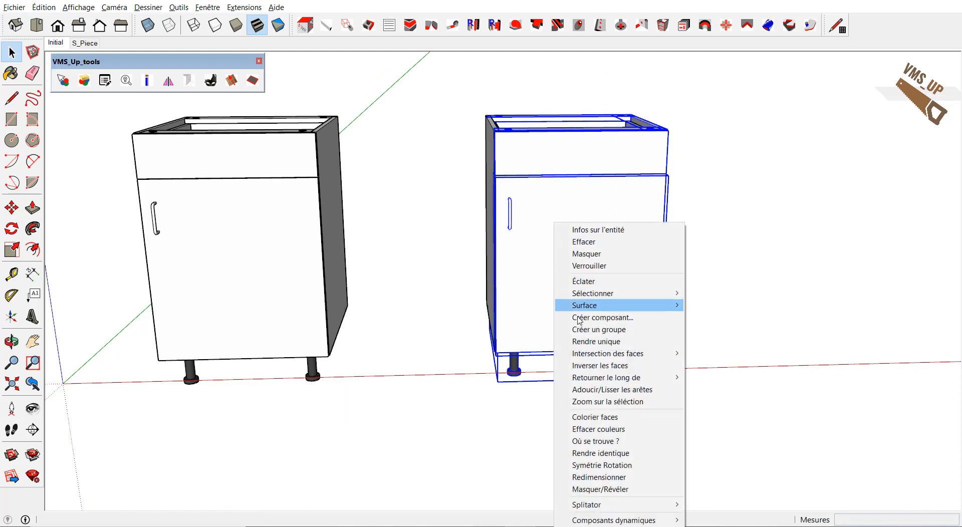
pyautogui.click(621, 343)
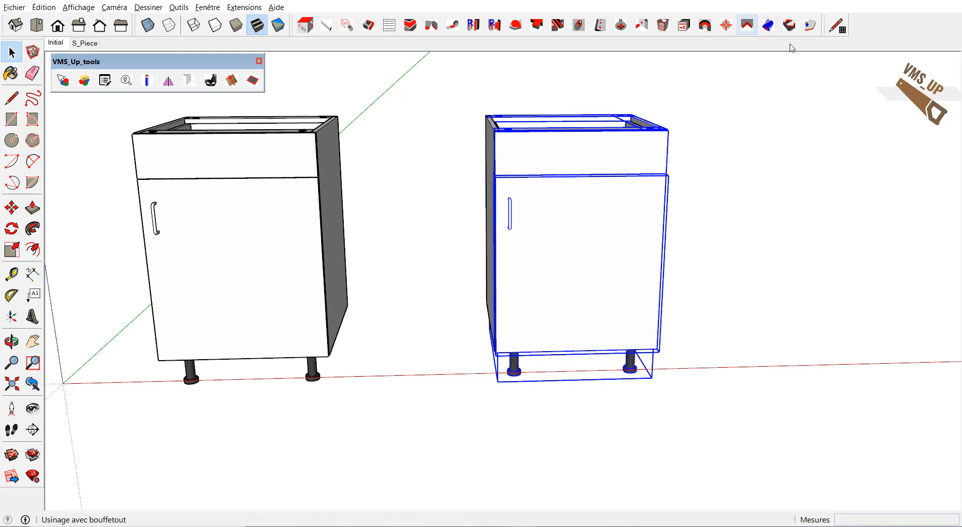
pyautogui.moveTo(440, 86)
pyautogui.mouseDown()
pyautogui.moveTo(436, 103)
pyautogui.moveTo(770, 445)
pyautogui.moveTo(785, 442)
pyautogui.mouseUp()
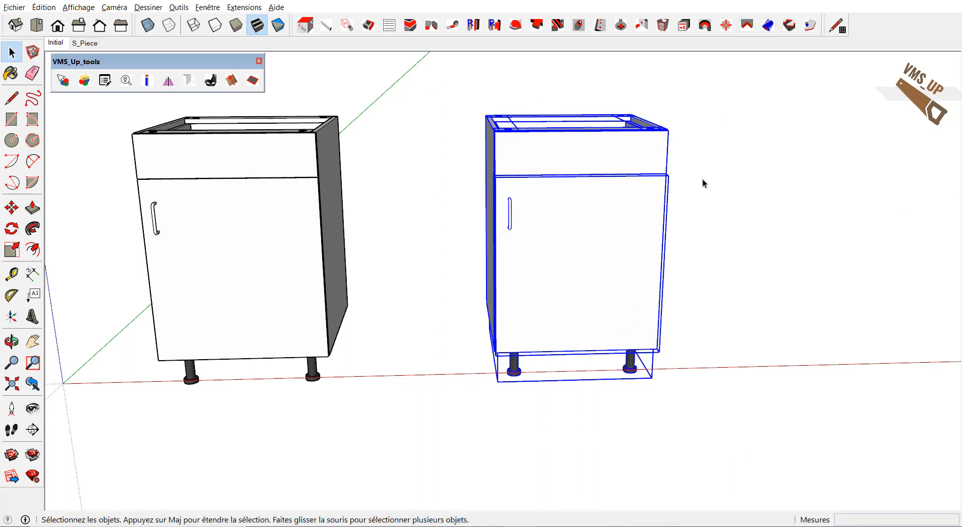
# Stretch the copied cabinet's width by 100 mm across the middle, moving its right-hand portion.
pyautogui.click(726, 25)
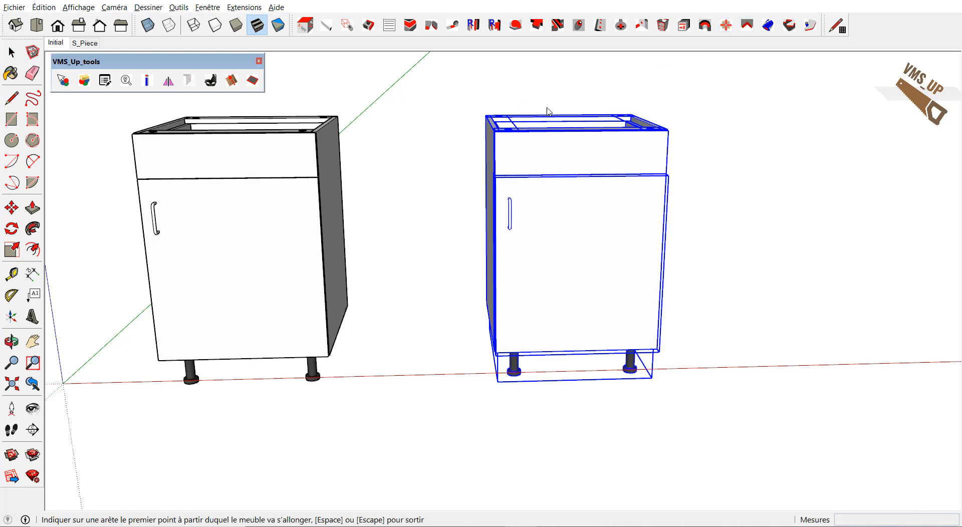
pyautogui.scroll(3, 547, 111)
pyautogui.click(604, 145)
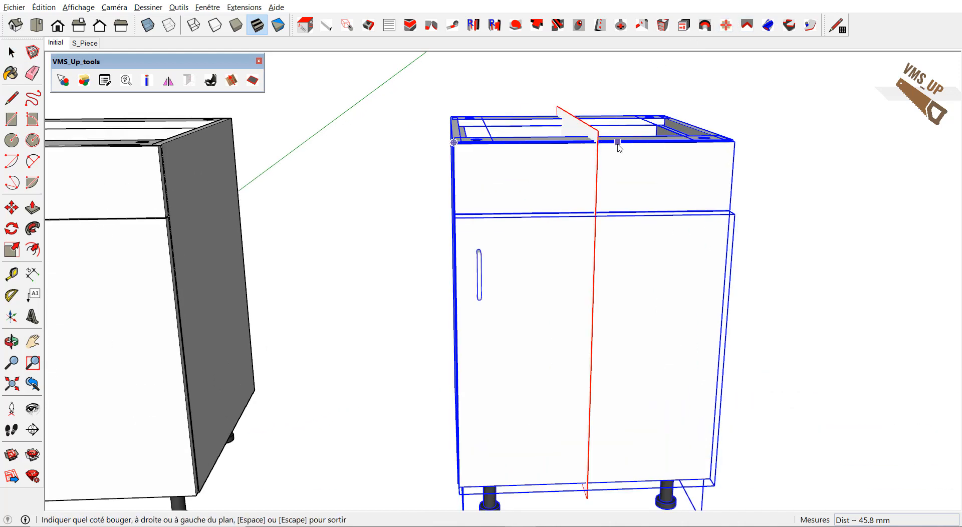
pyautogui.click(618, 146)
pyautogui.rightClick(618, 144)
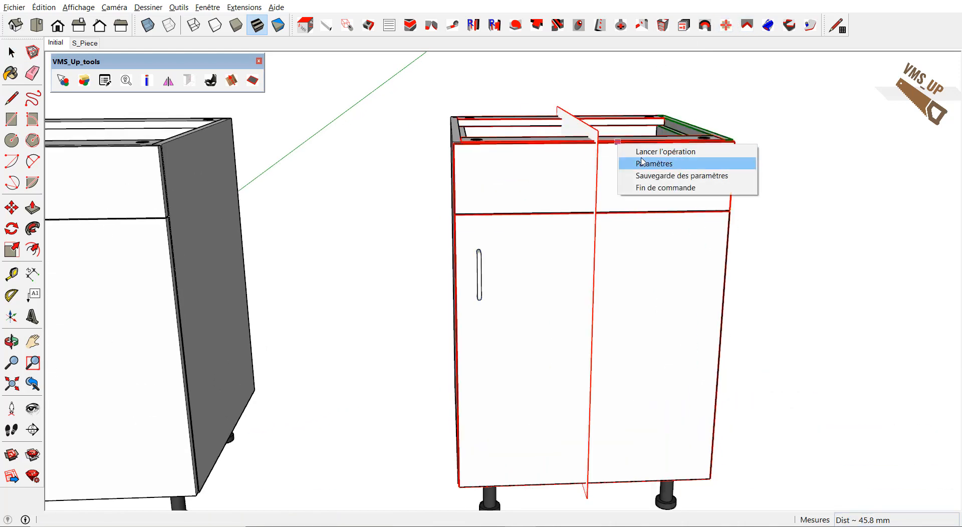
pyautogui.click(641, 152)
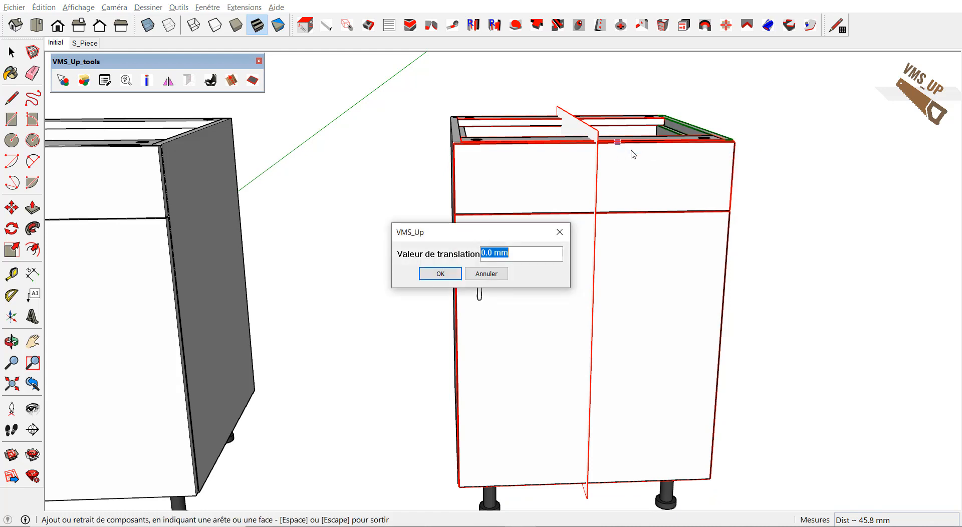
pyautogui.write('100')
pyautogui.press('Return')
pyautogui.scroll(-2, 605, 183)
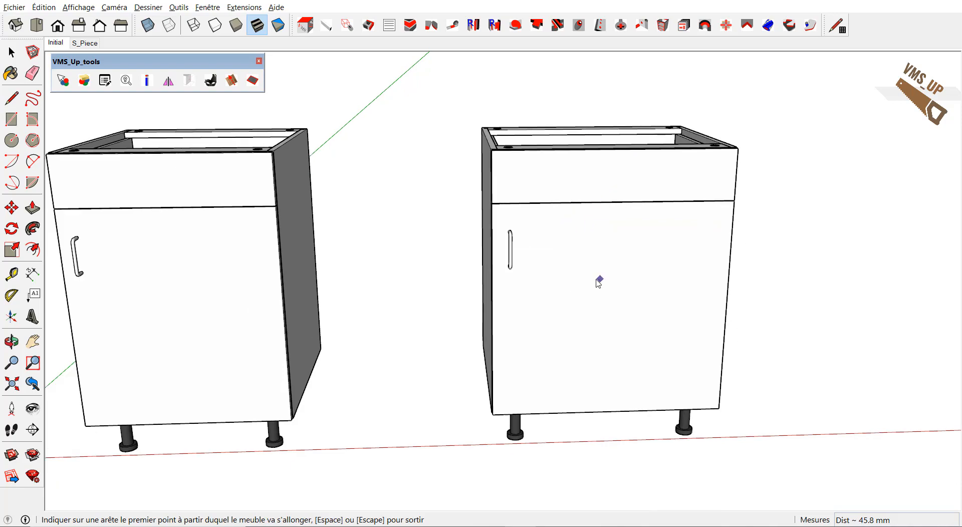
pyautogui.moveTo(599, 283); pyautogui.dragTo(582, 249, button='middle')
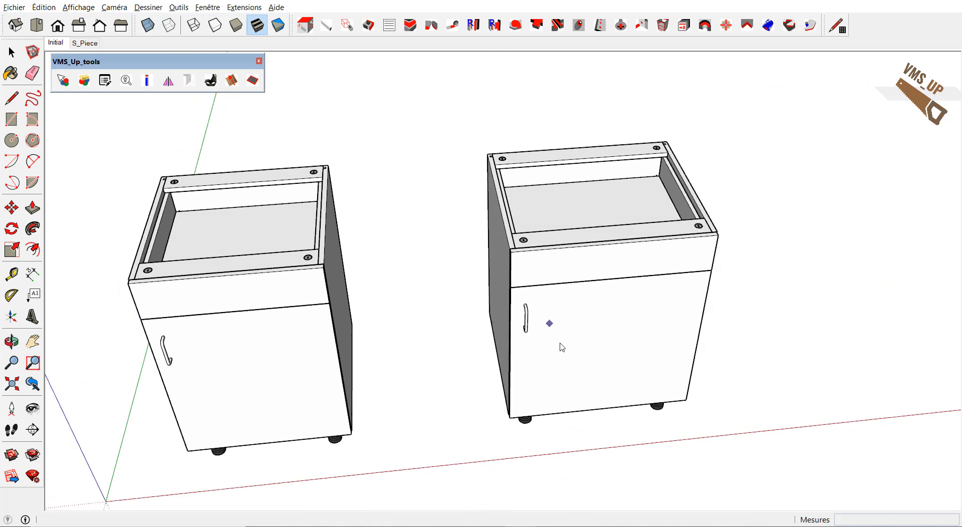
pyautogui.moveTo(561, 346); pyautogui.dragTo(355, 462, button='middle')
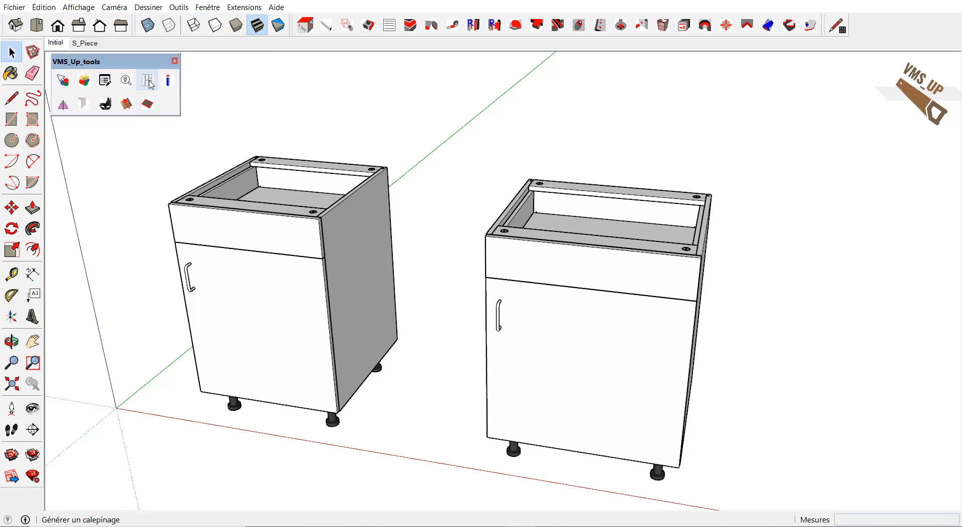
# Generate panel cutting layouts for all materials and review the 18 mm and 8 mm melamine layouts.
pyautogui.click(149, 83)
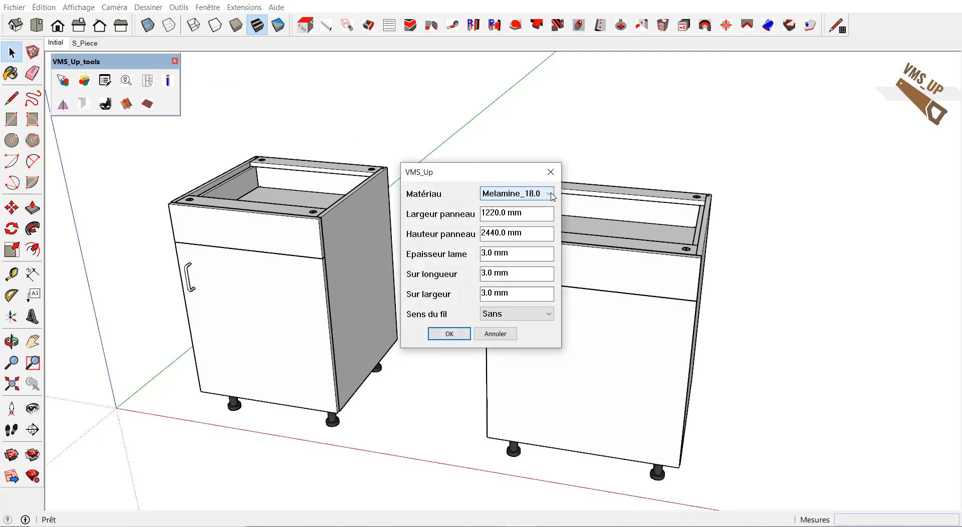
pyautogui.click(550, 194)
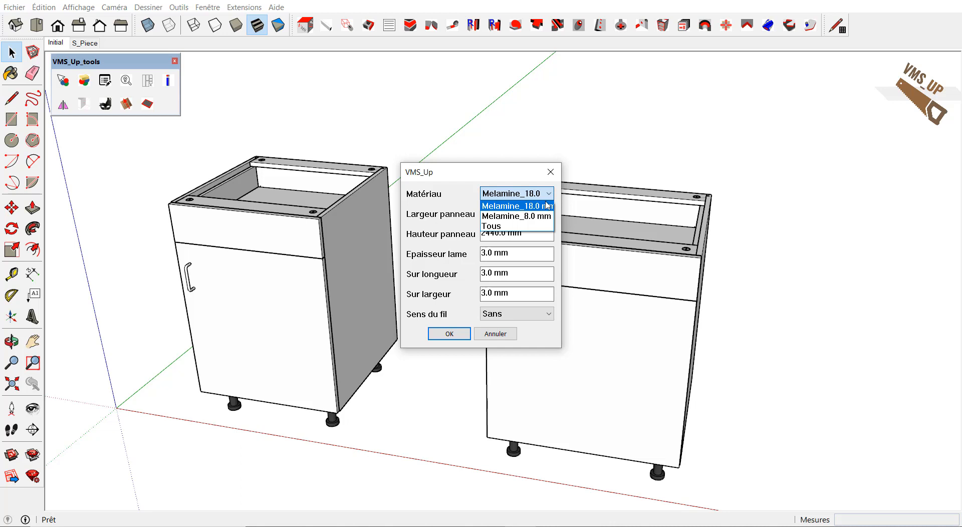
pyautogui.click(511, 228)
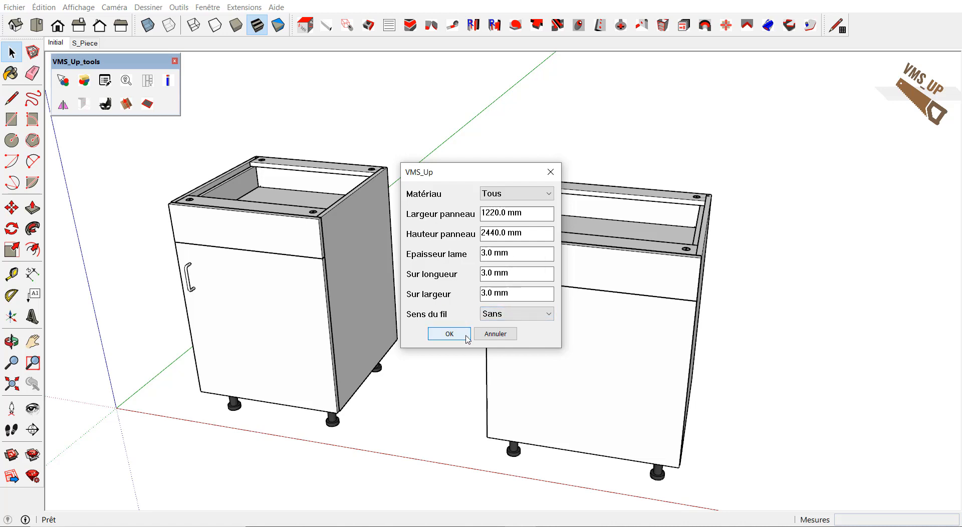
pyautogui.click(450, 334)
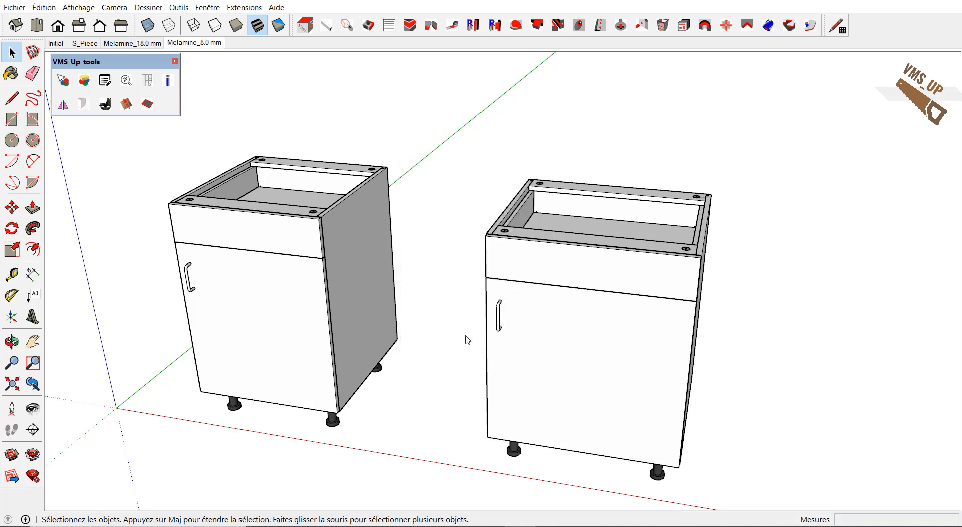
pyautogui.click(131, 43)
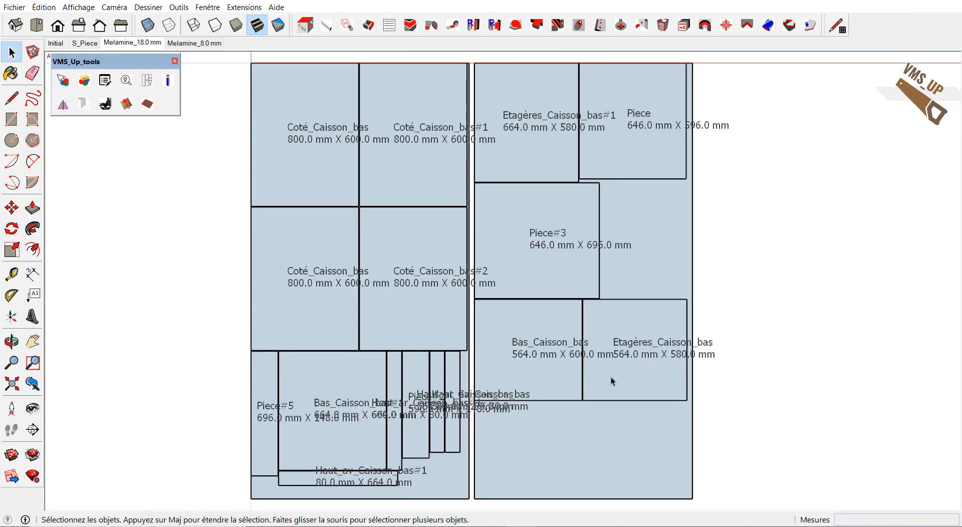
pyautogui.scroll(1, 598, 383)
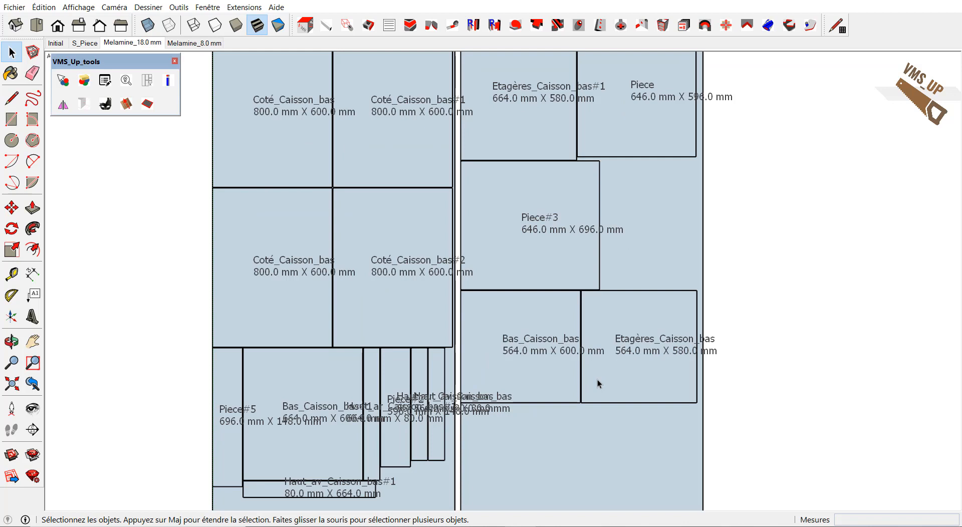
pyautogui.scroll(-1, 576, 379)
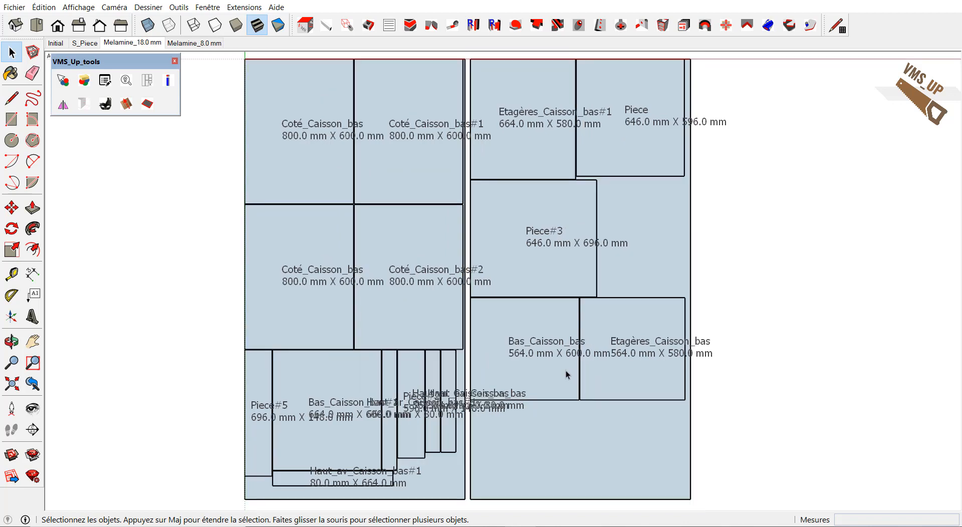
pyautogui.click(198, 44)
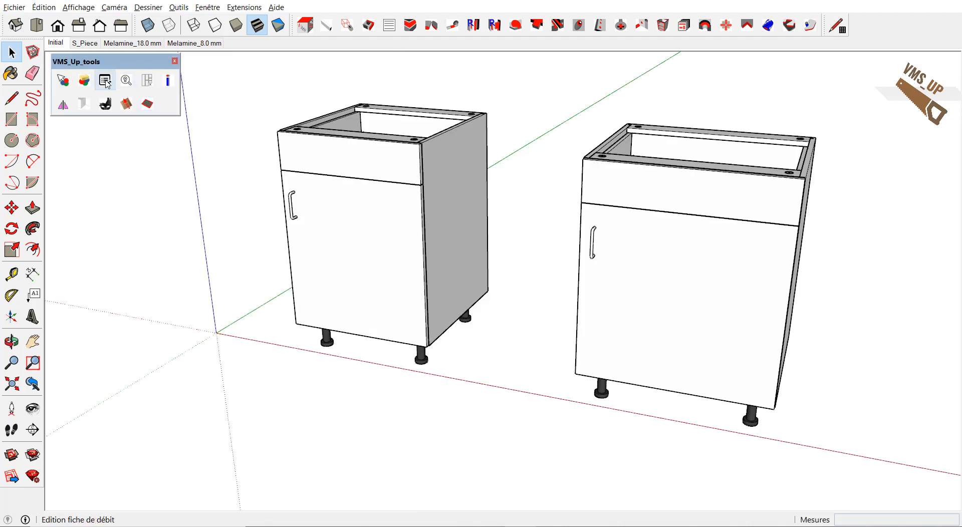
# Display the cut list and review its panels, assembly parts, hardware and material totals, then close the list.
pyautogui.click(107, 81)
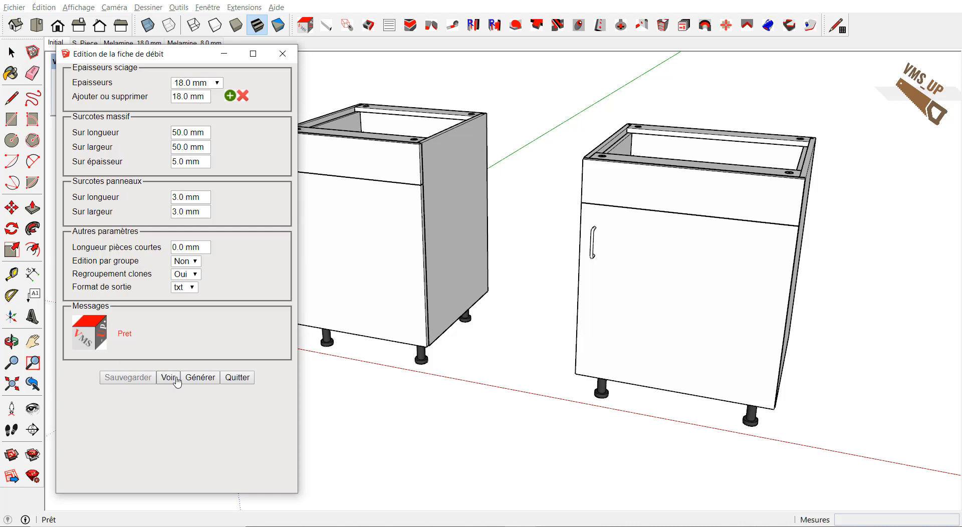
pyautogui.click(169, 379)
pyautogui.scroll(-2, 415, 313)
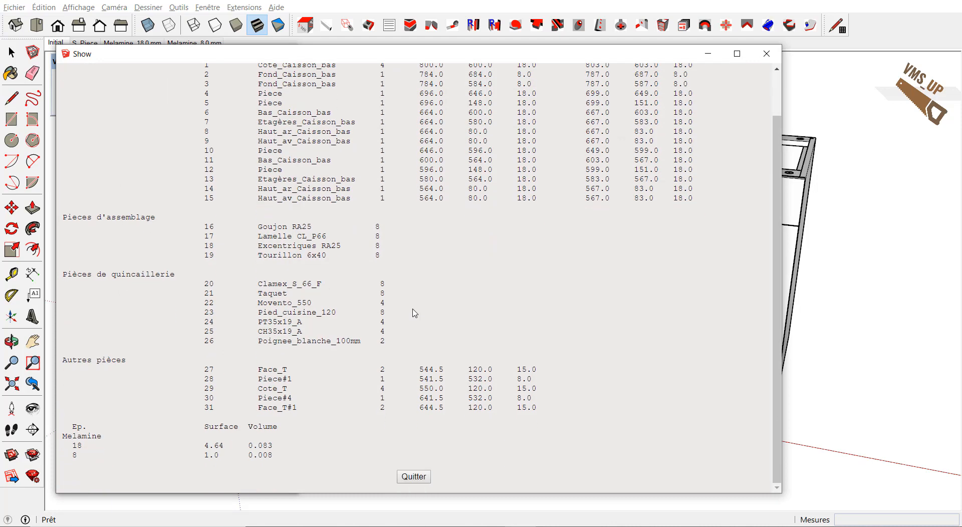
pyautogui.scroll(2, 412, 330)
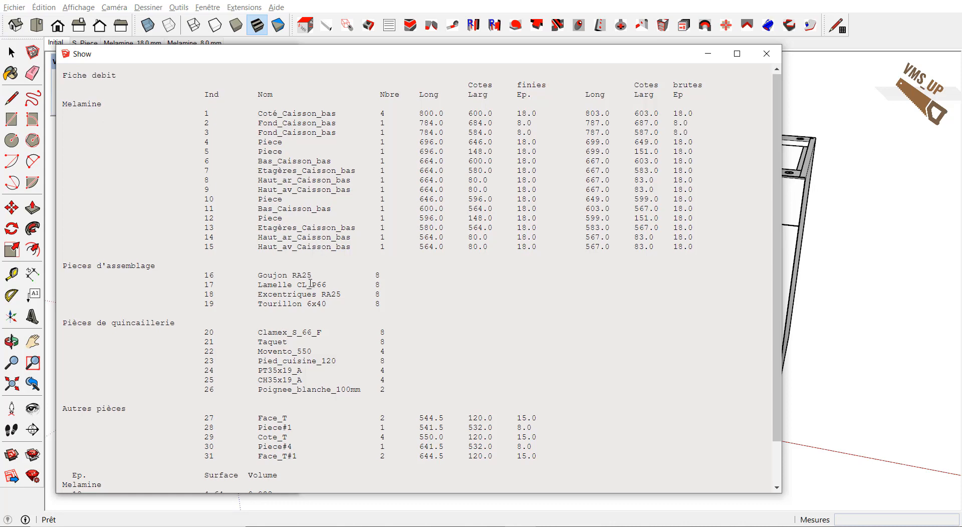
pyautogui.scroll(-2, 129, 219)
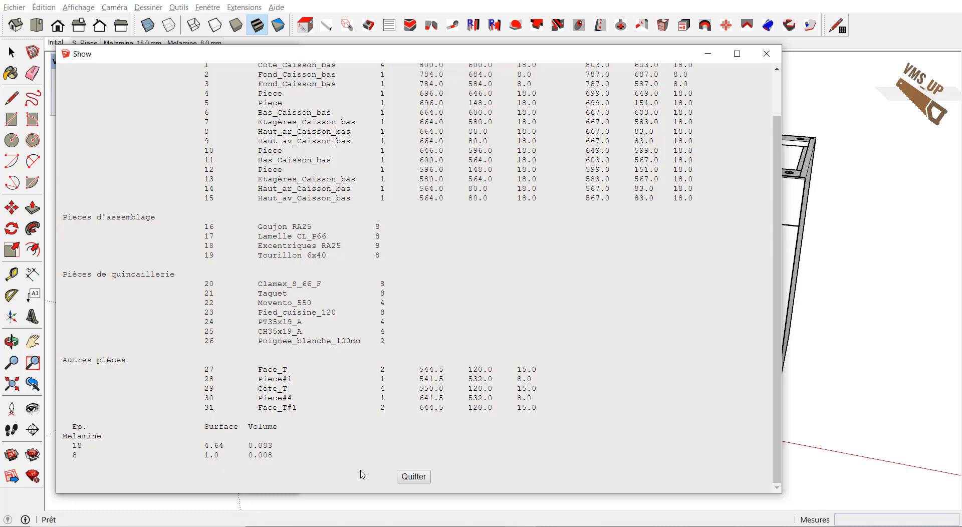
pyautogui.click(413, 477)
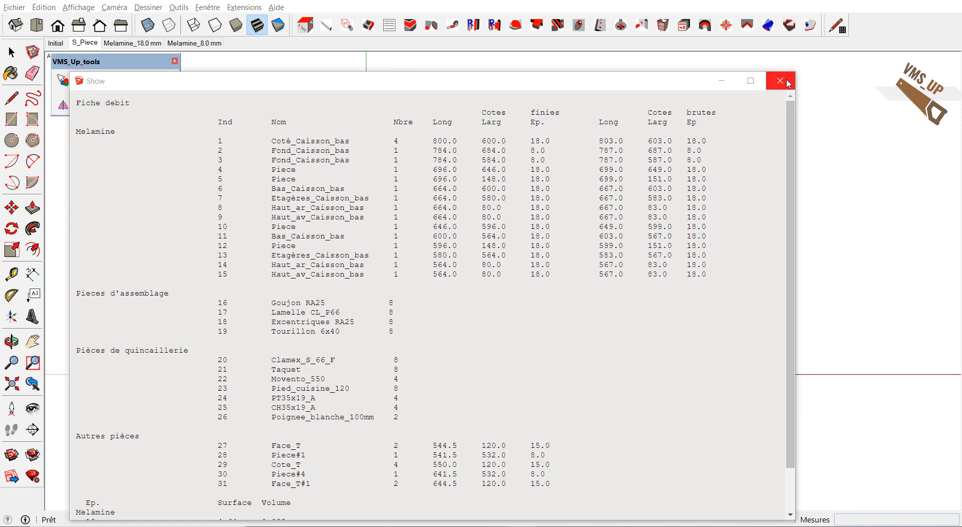
pyautogui.click(783, 81)
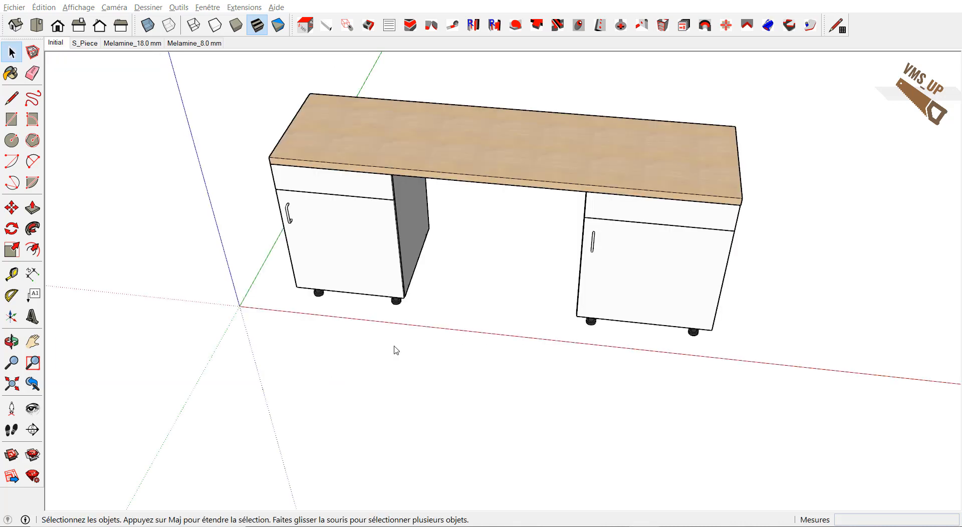
# Choose the Evier sink from the Cuisine hardware, set through-drilling to Oui, and indicate the worktop's top face for placement.
pyautogui.moveTo(393, 347); pyautogui.dragTo(607, 306, button='middle')
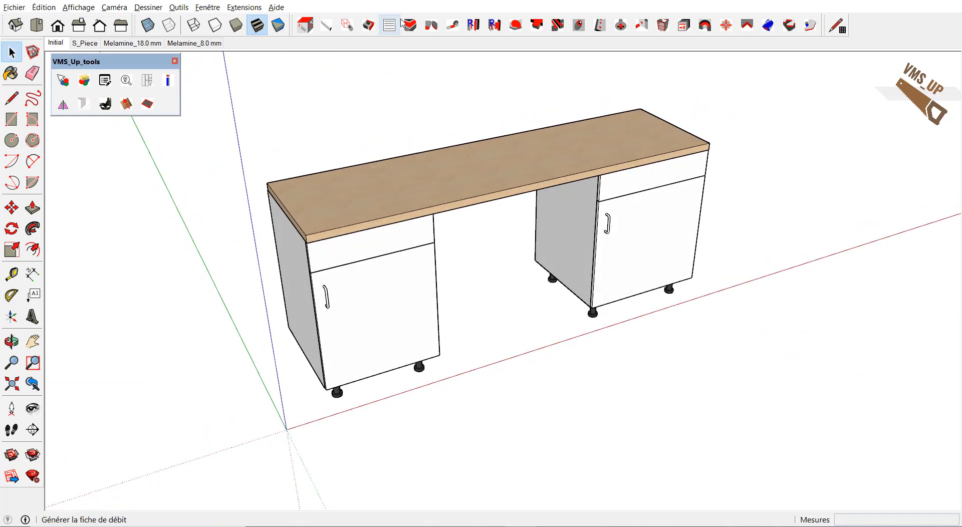
pyautogui.click(452, 26)
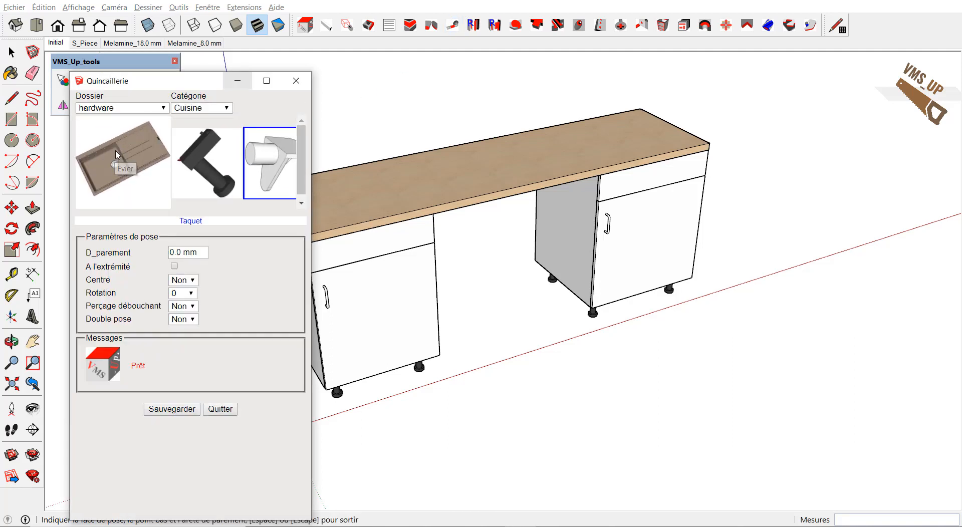
pyautogui.click(117, 156)
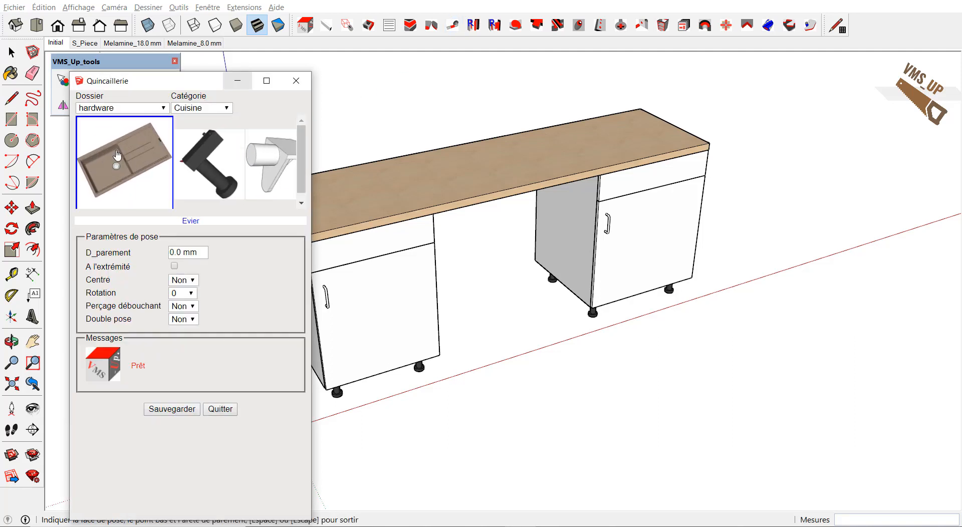
pyautogui.click(185, 306)
pyautogui.click(180, 328)
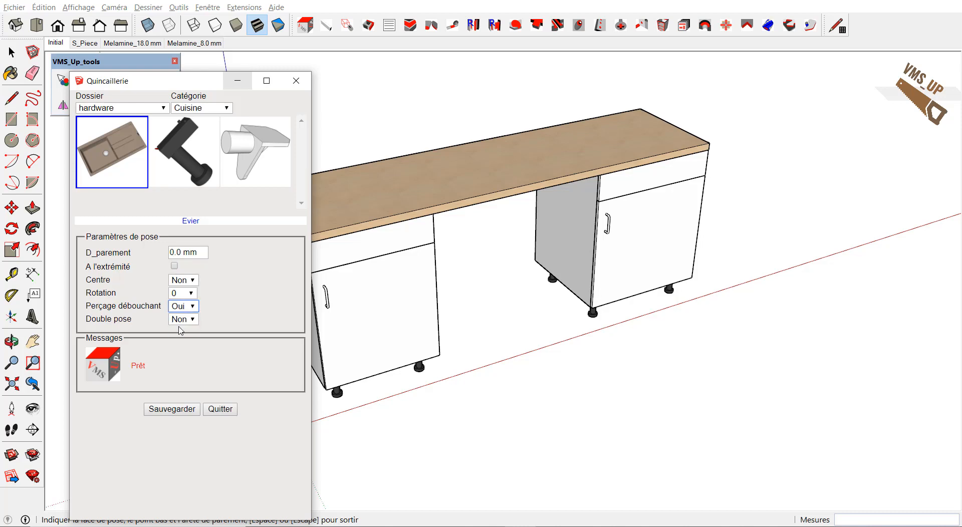
pyautogui.click(434, 195)
pyautogui.moveTo(434, 195); pyautogui.dragTo(499, 318, button='middle')
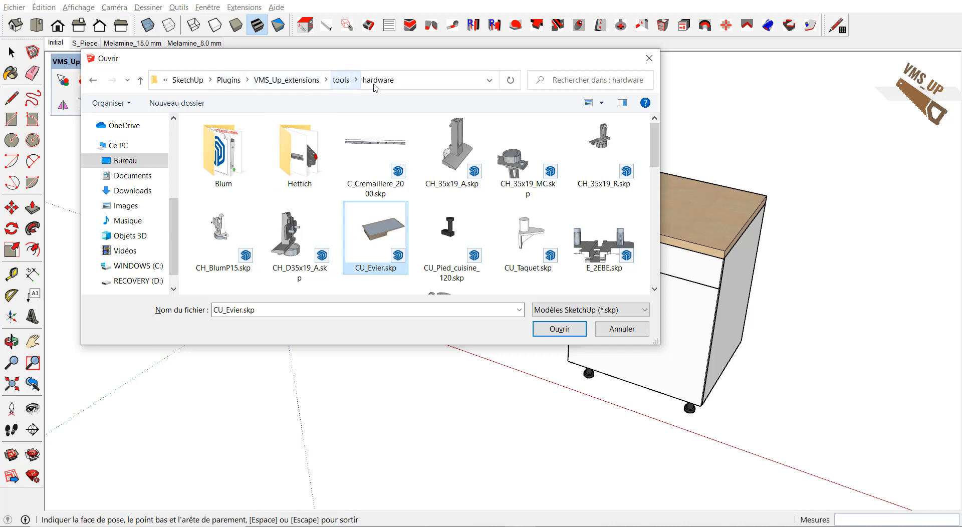
# Open the CU_Evier.skp hardware model and delete the blue cut-out body from the sink.
pyautogui.doubleClick(388, 258)
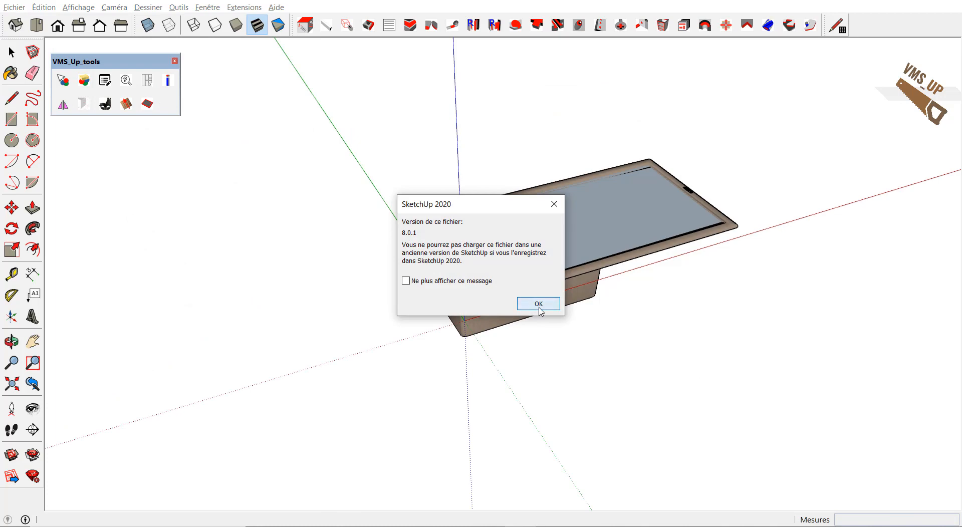
pyautogui.click(540, 305)
pyautogui.moveTo(540, 309); pyautogui.dragTo(614, 238, button='middle')
pyautogui.click(630, 206)
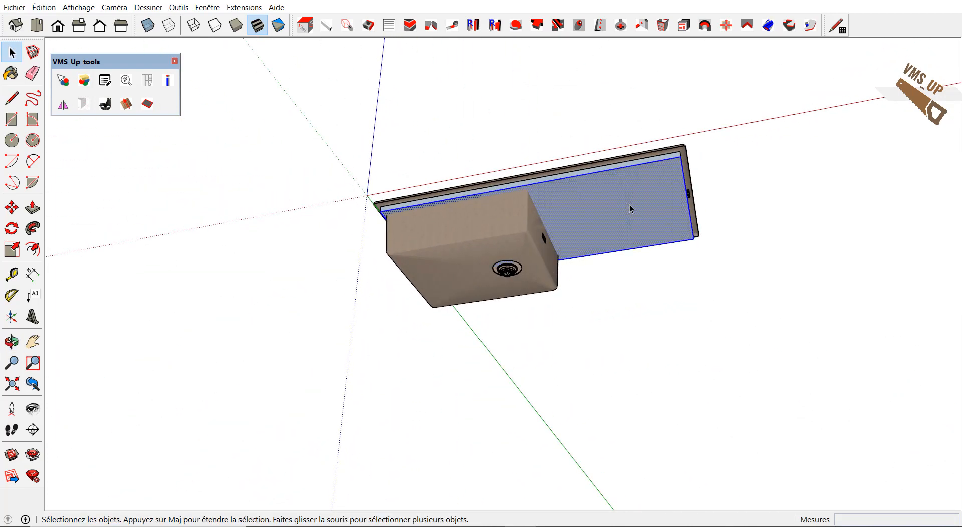
pyautogui.moveTo(630, 204)
pyautogui.mouseDown(button='middle')
pyautogui.moveTo(560, 292)
pyautogui.moveTo(625, 199)
pyautogui.moveTo(619, 239)
pyautogui.moveTo(655, 411)
pyautogui.moveTo(738, 432)
pyautogui.moveTo(861, 393)
pyautogui.moveTo(578, 231)
pyautogui.mouseUp(button='middle')
pyautogui.click(583, 209)
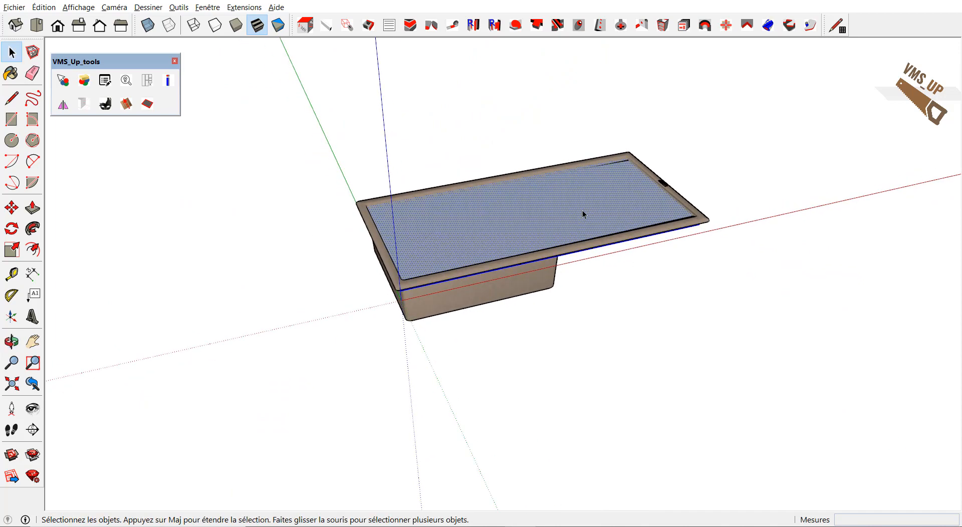
pyautogui.press('Delete')
pyautogui.moveTo(583, 210); pyautogui.dragTo(564, 153, button='middle')
pyautogui.moveTo(576, 63); pyautogui.dragTo(477, 361, button='middle')
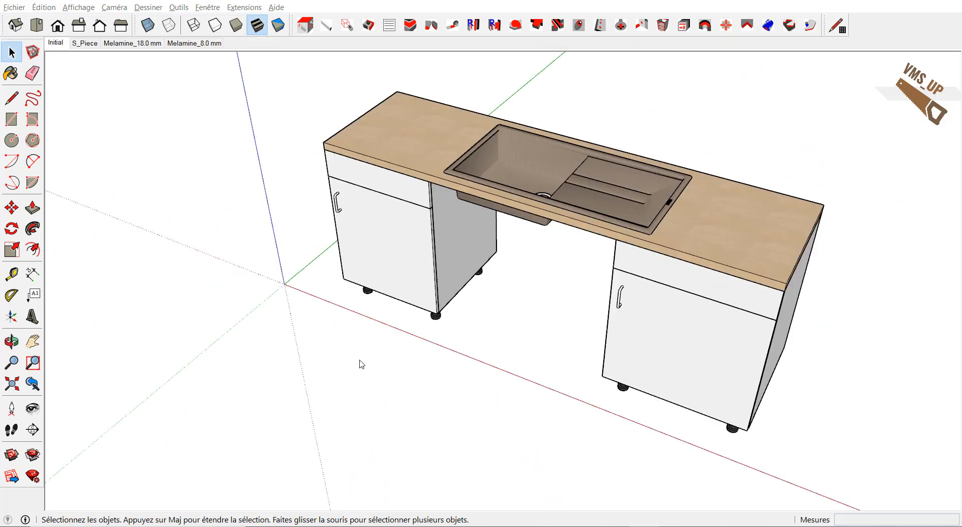
pyautogui.moveTo(361, 361); pyautogui.dragTo(645, 302, button='middle')
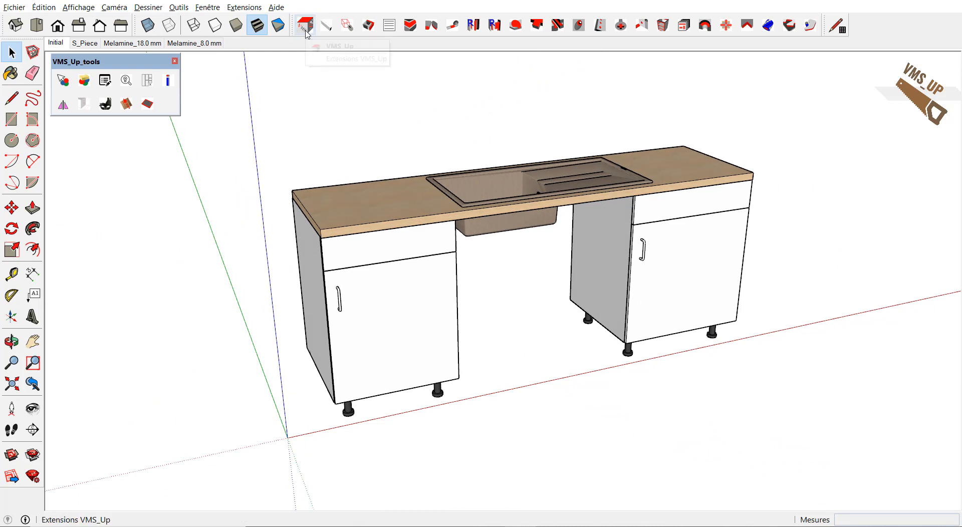